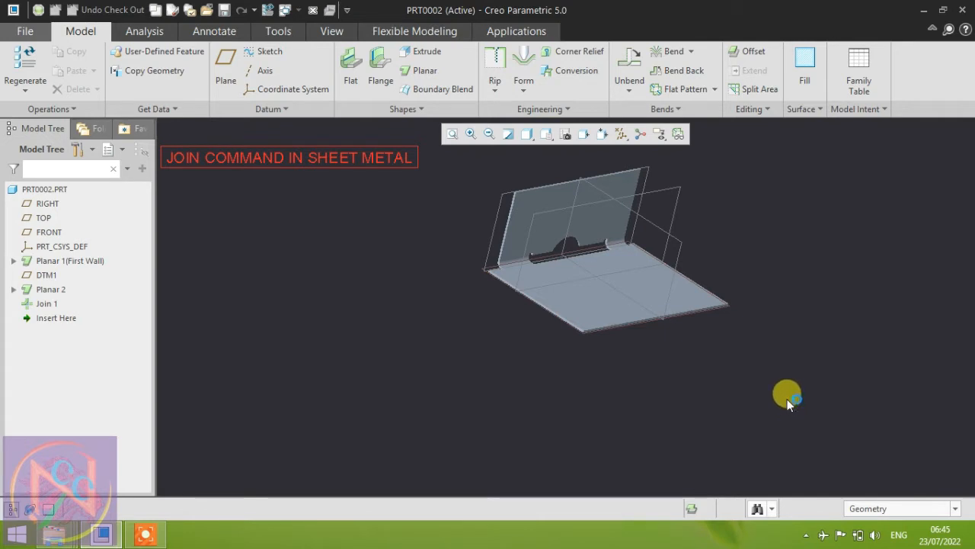
Locate the Join command among the editing tools and examine the joined planar walls from several angles.
click(788, 400)
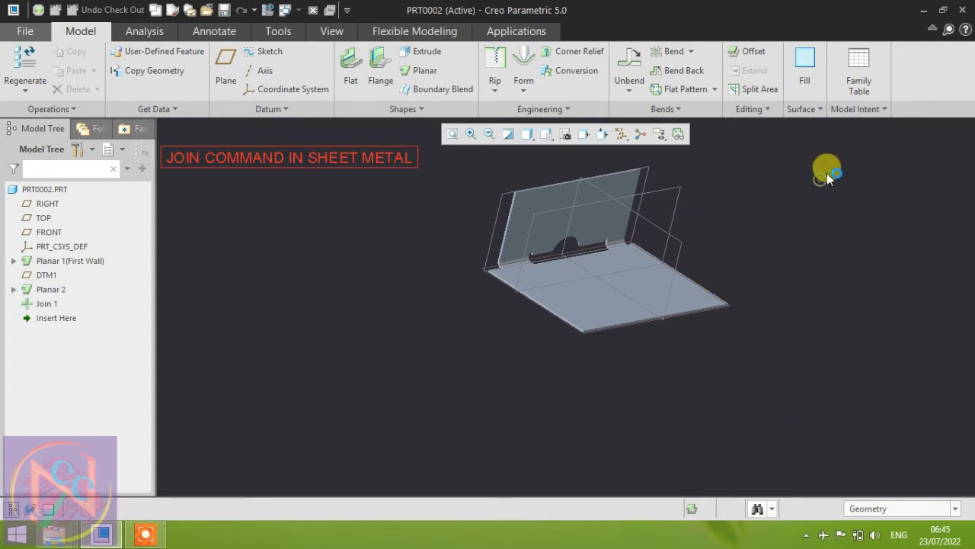
click(768, 112)
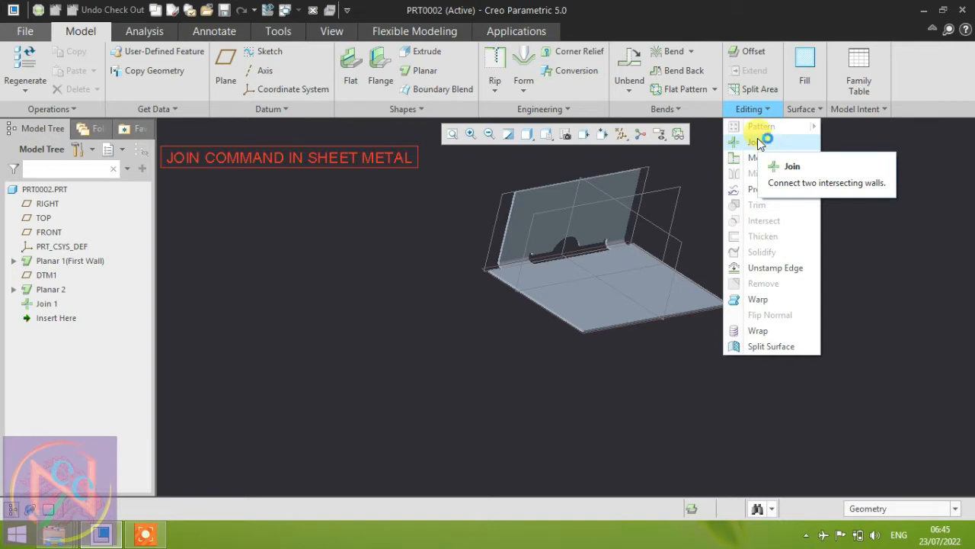
click(907, 237)
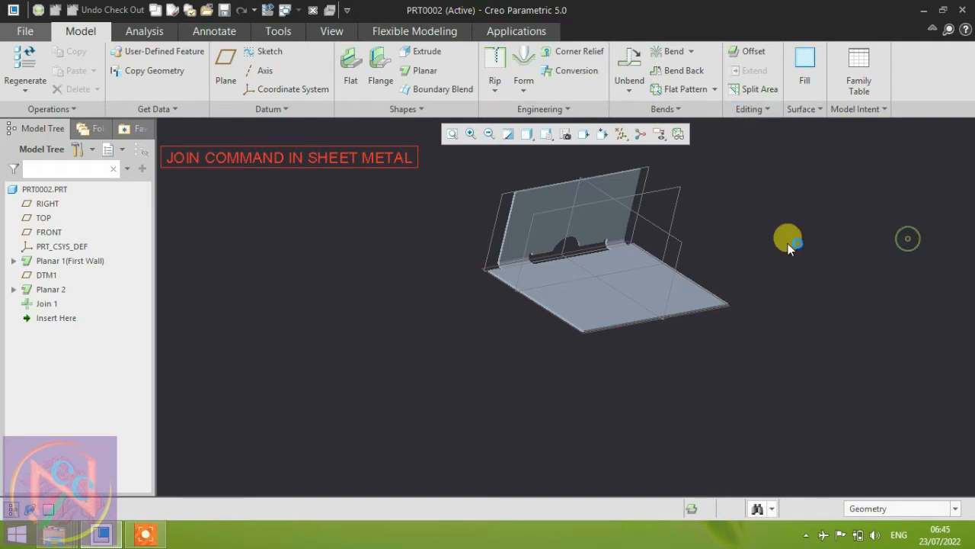
mouse_move(625, 163)
middle_down()
mouse_move(559, 270)
mouse_move(668, 290)
mouse_move(712, 246)
middle_up()
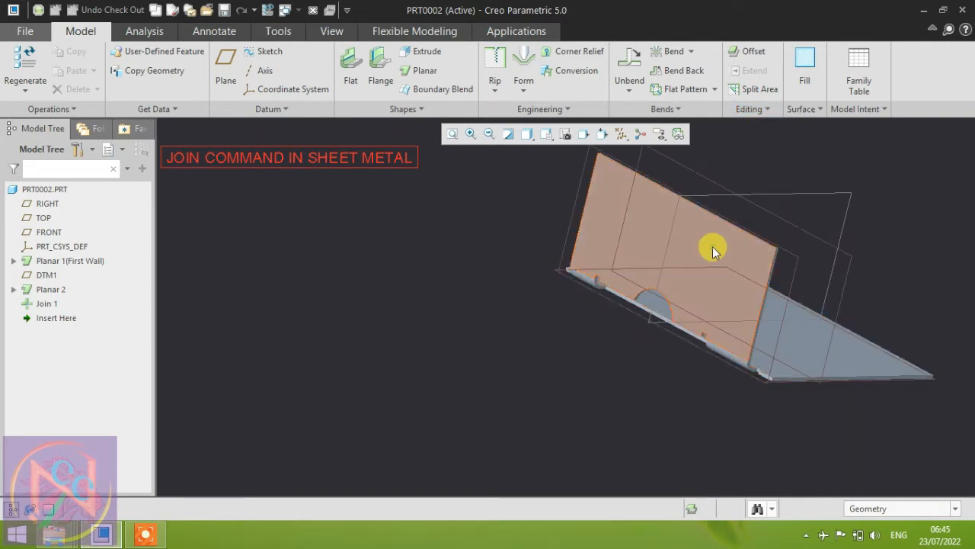
click(546, 273)
middle_drag(547, 274, 489, 270)
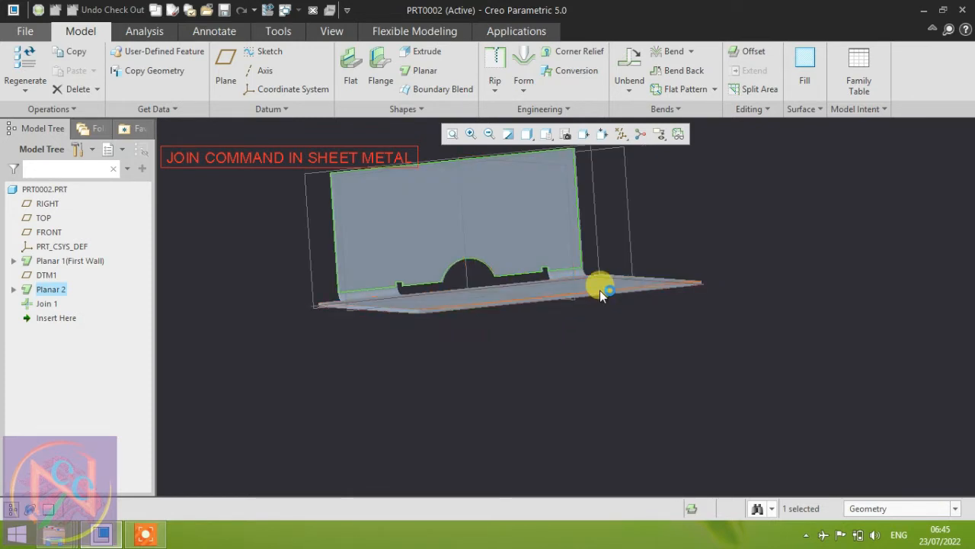
click(290, 345)
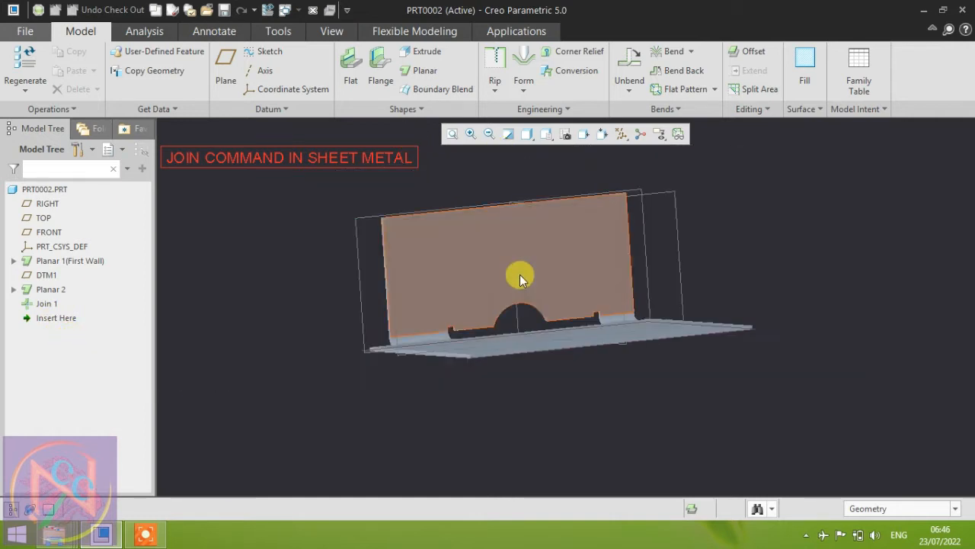
middle_drag(518, 277, 785, 290)
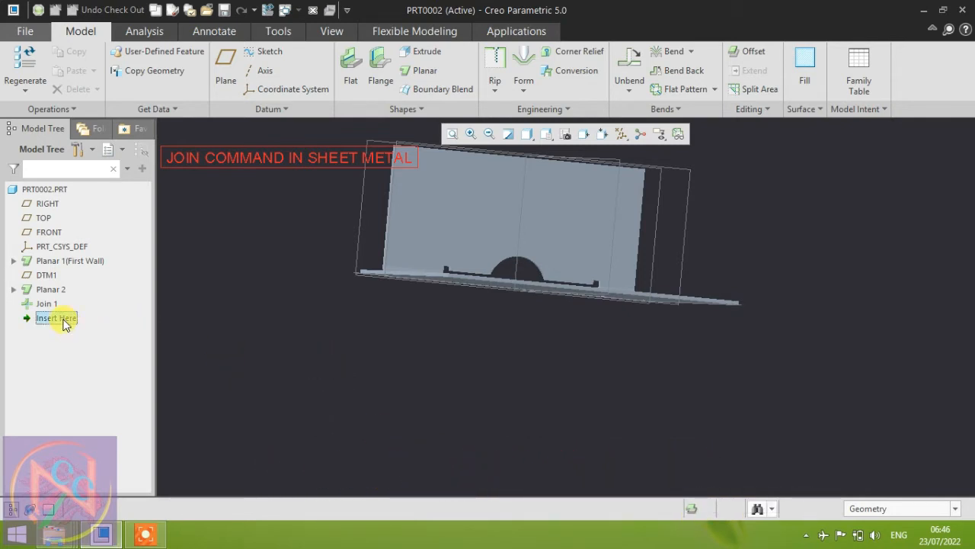
Roll the model back to just after Planar 1 and review the definition of that first wall.
drag(61, 319, 61, 261)
middle_drag(269, 322, 457, 396)
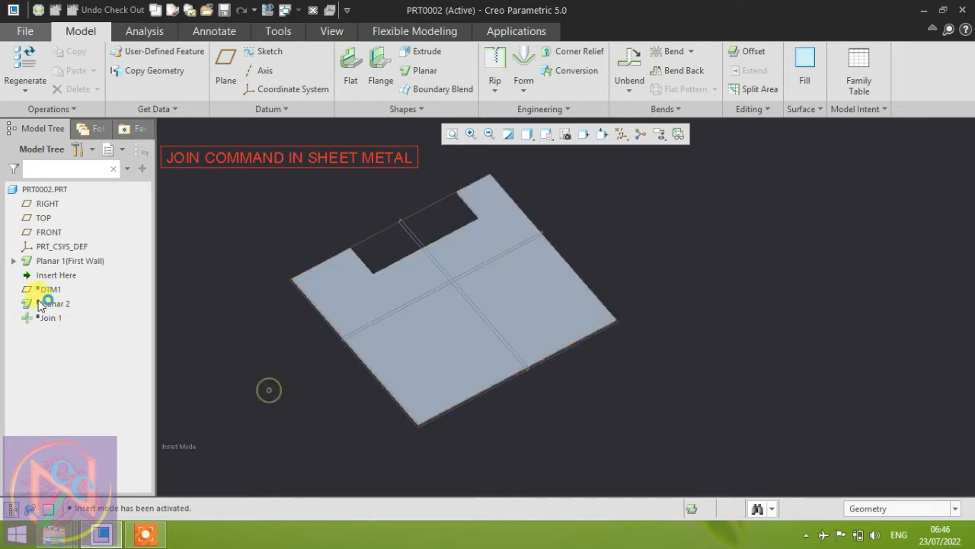
click(492, 336)
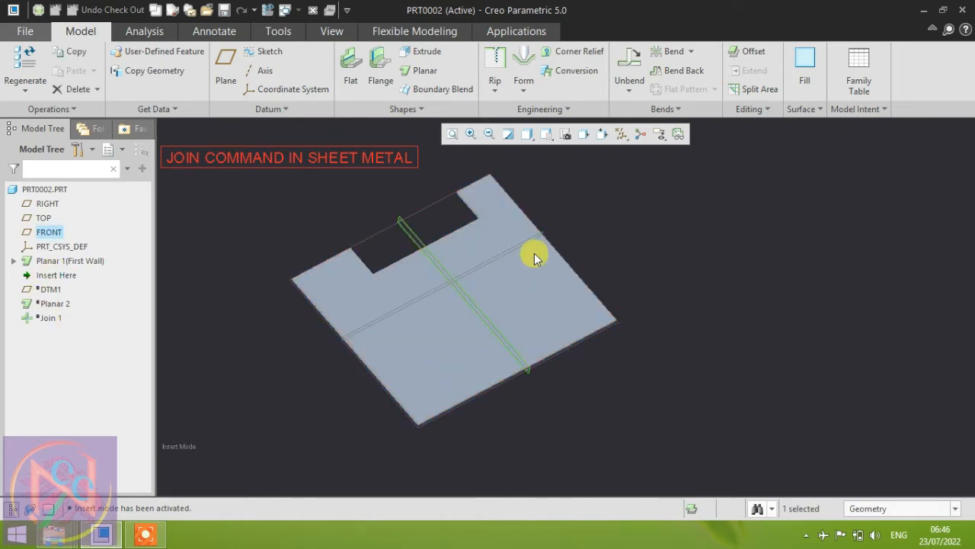
click(526, 230)
click(463, 279)
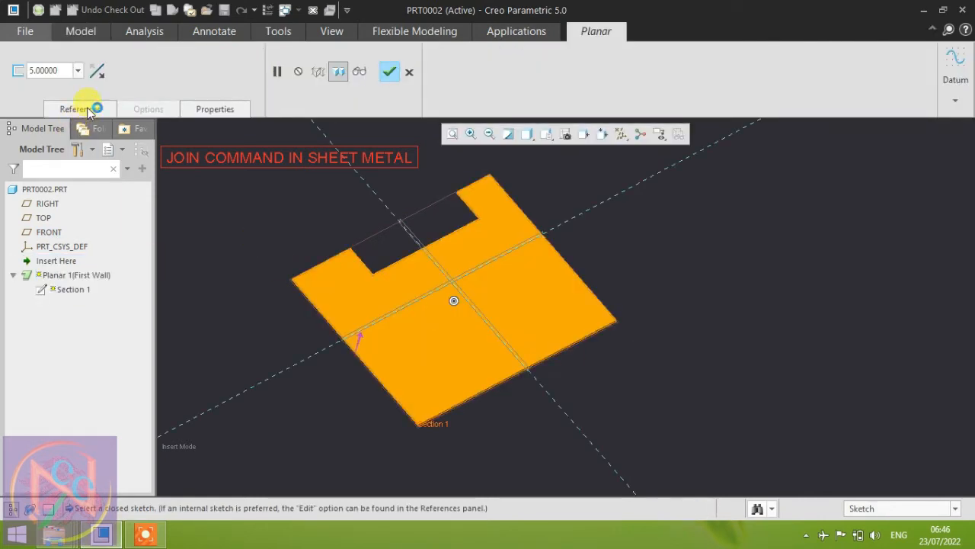
click(389, 70)
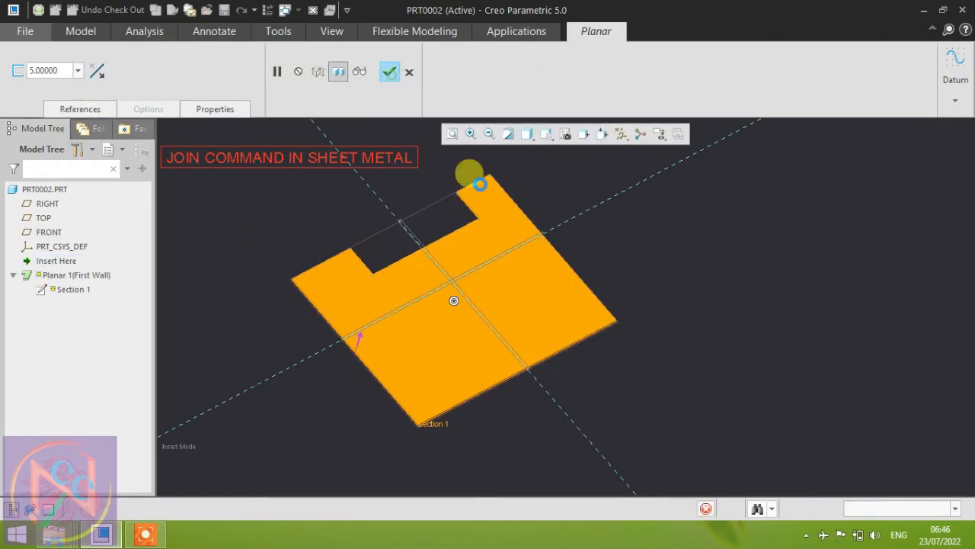
click(746, 266)
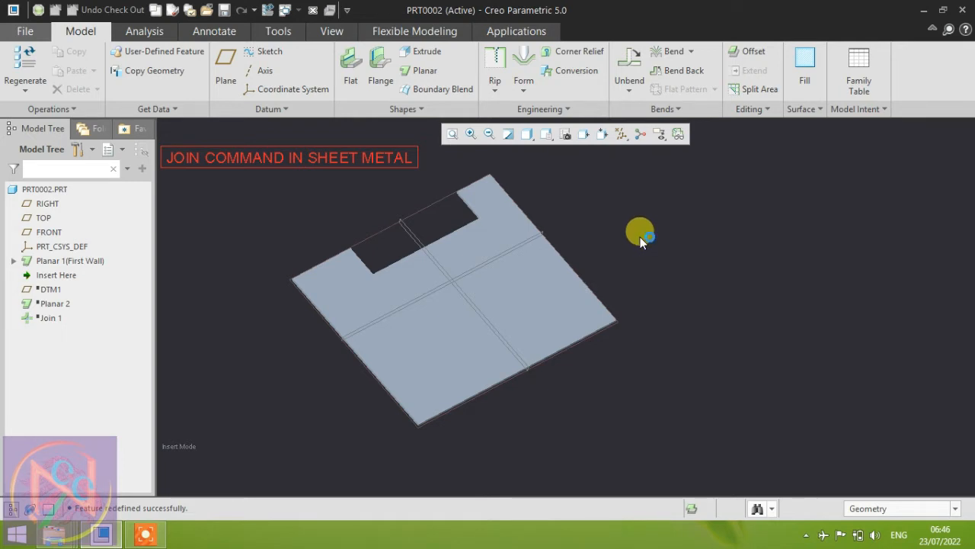
click(298, 375)
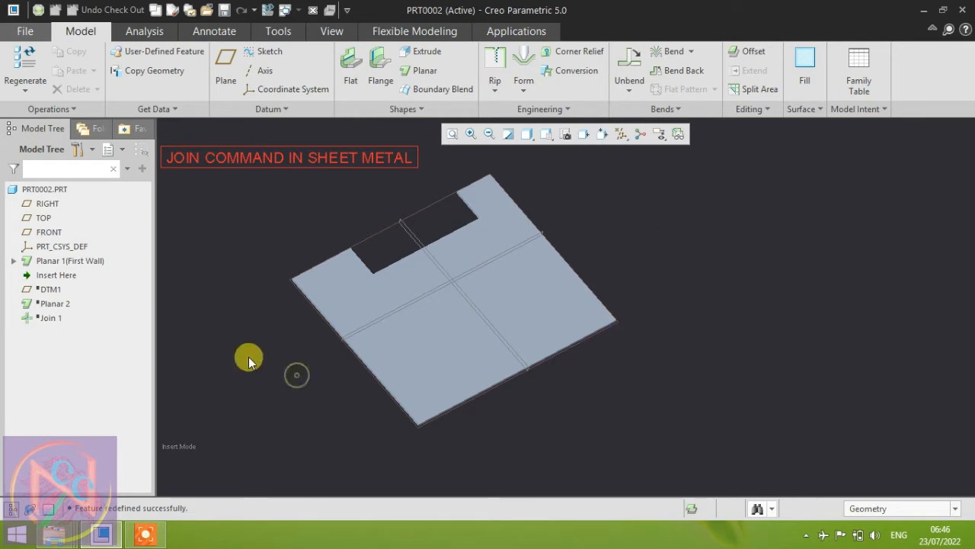
Move the insertion point after DTM1 and display the datum plane's offset dimension.
click(90, 260)
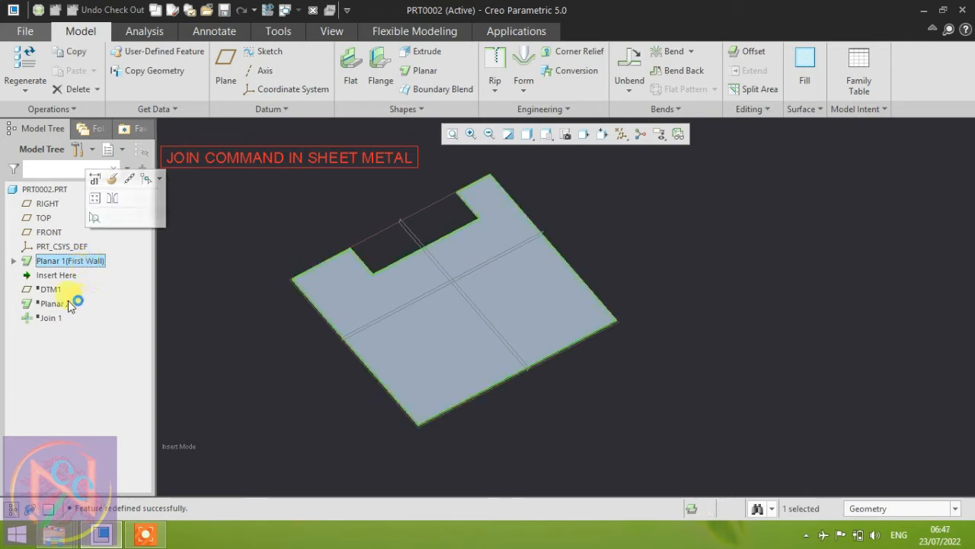
drag(62, 276, 58, 293)
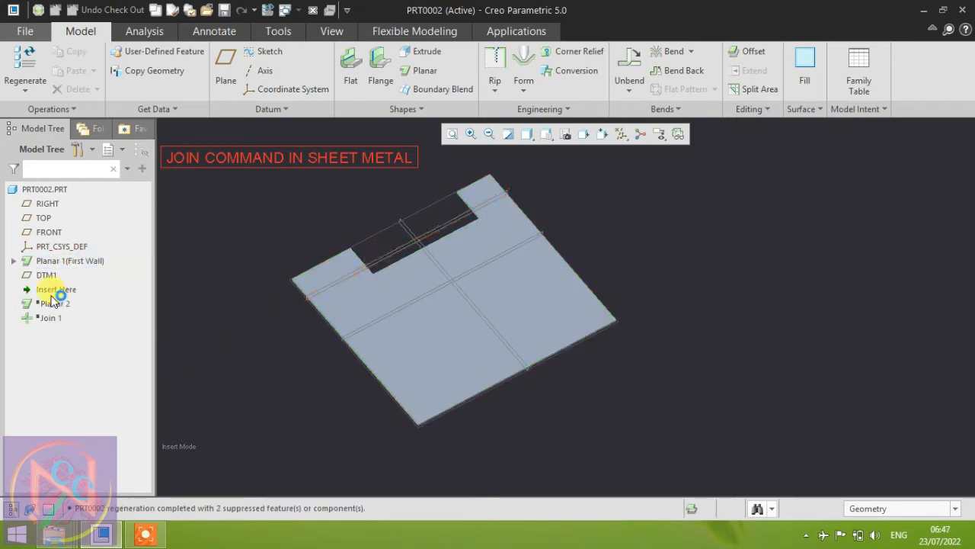
click(382, 256)
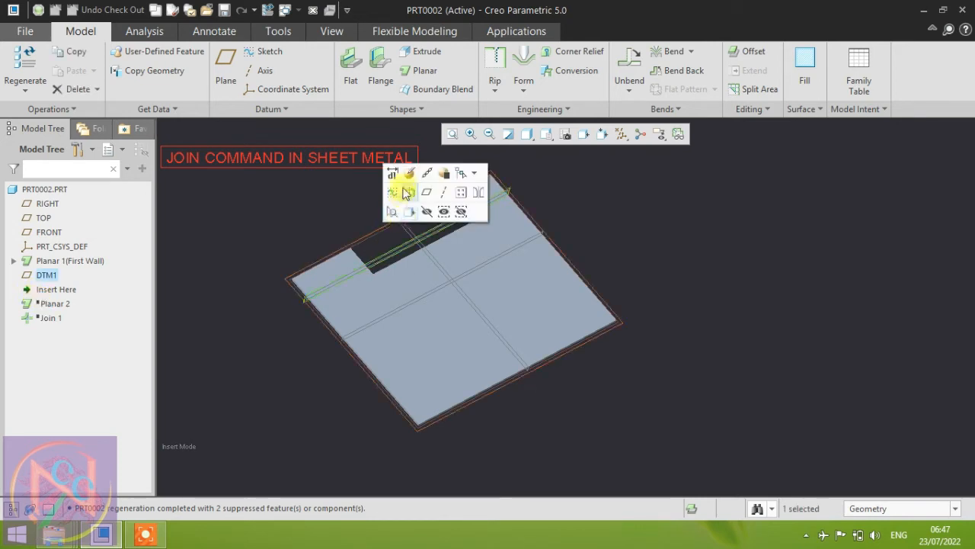
click(393, 173)
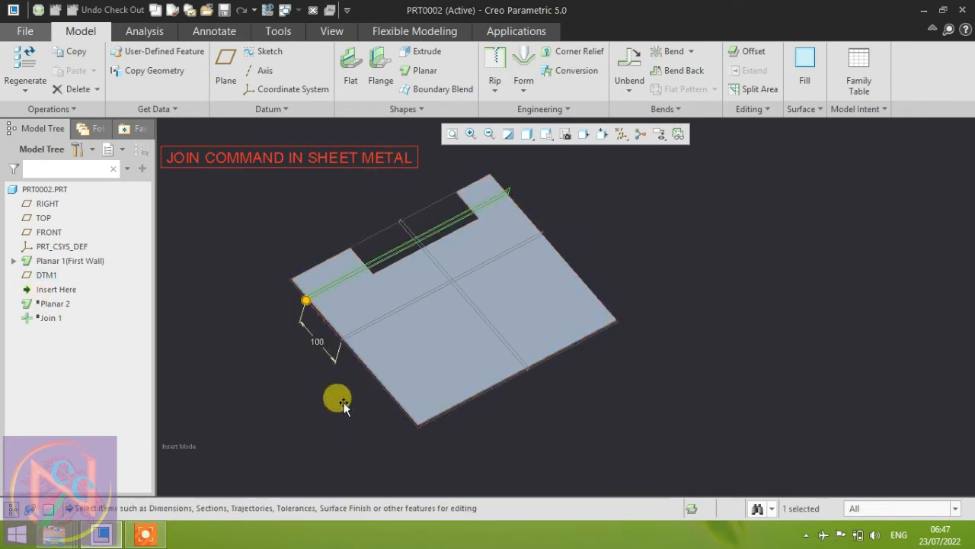
click(279, 389)
Move the insertion point after Planar 2 and examine how the two unjoined walls intersect.
click(54, 294)
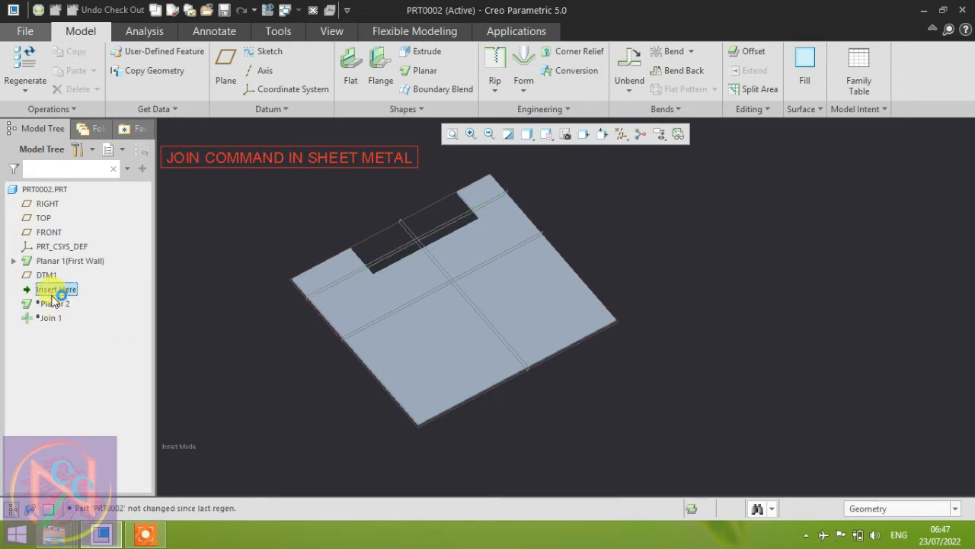
drag(53, 299, 50, 306)
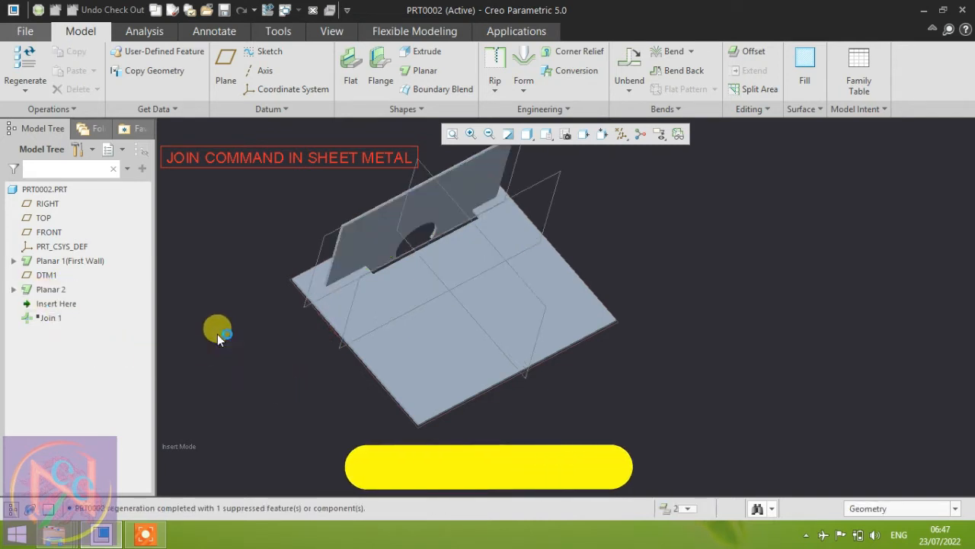
middle_drag(234, 327, 312, 295)
scroll(324, 195, down, 3)
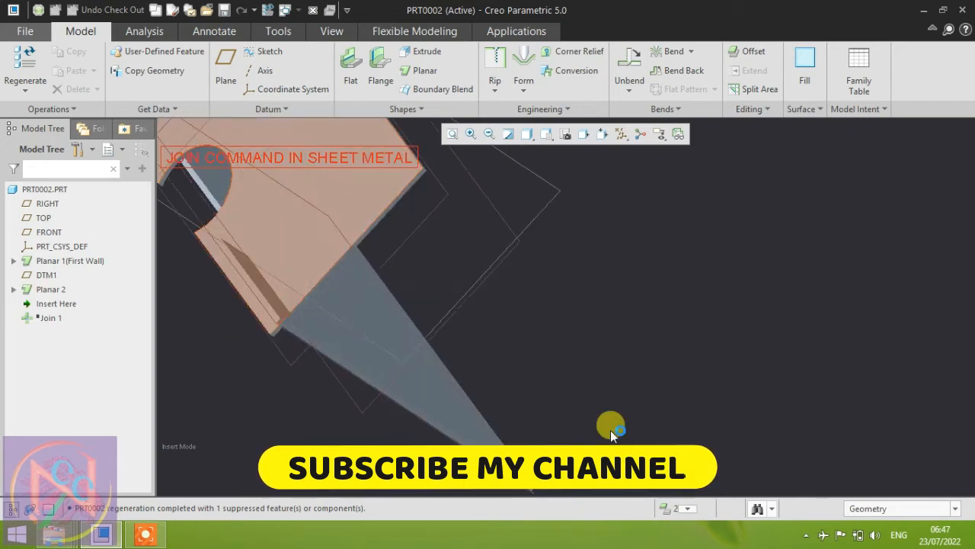
scroll(610, 430, up, 1)
middle_drag(457, 318, 515, 354)
scroll(530, 305, up, 3)
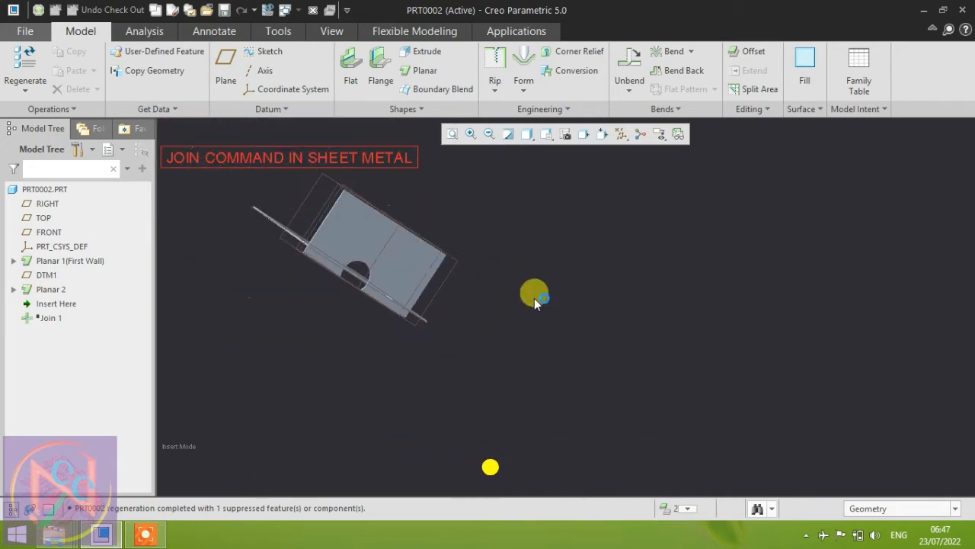
scroll(458, 278, down, 1)
Review Planar 2's definition and its internal section sketch, then accept both without changes.
click(419, 277)
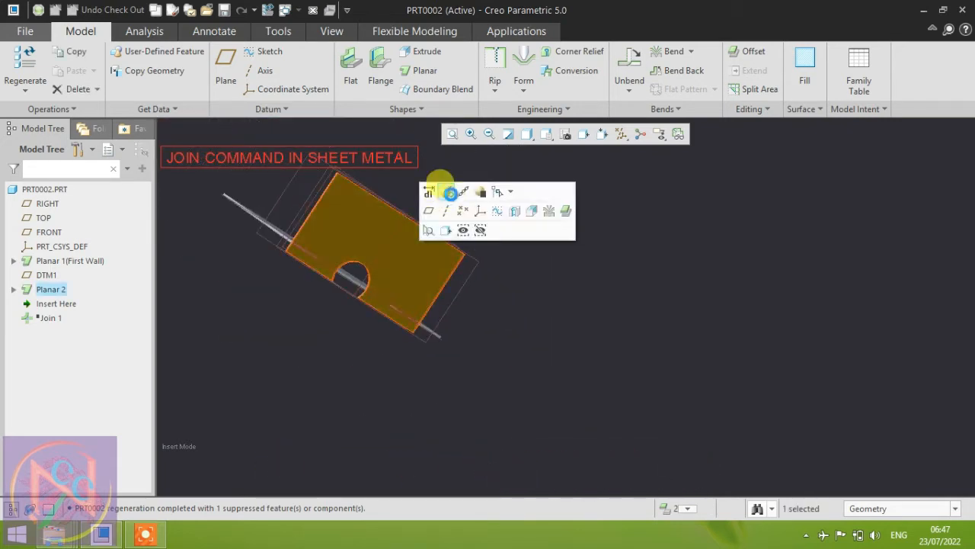
click(451, 193)
click(80, 109)
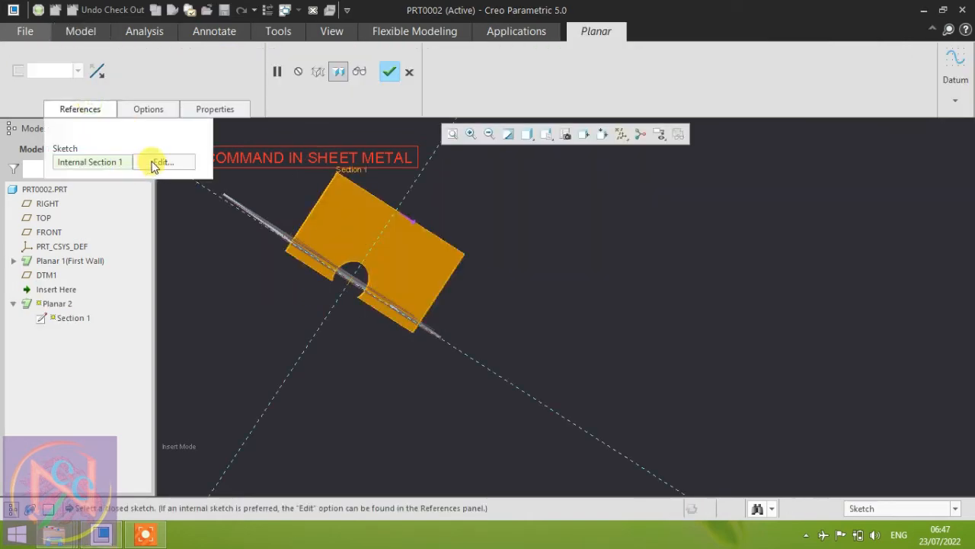
click(160, 162)
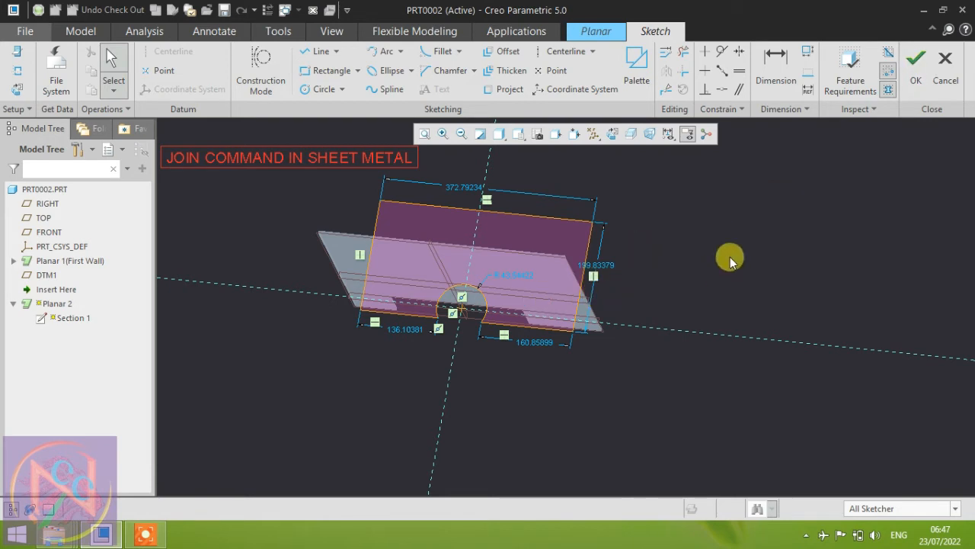
click(914, 76)
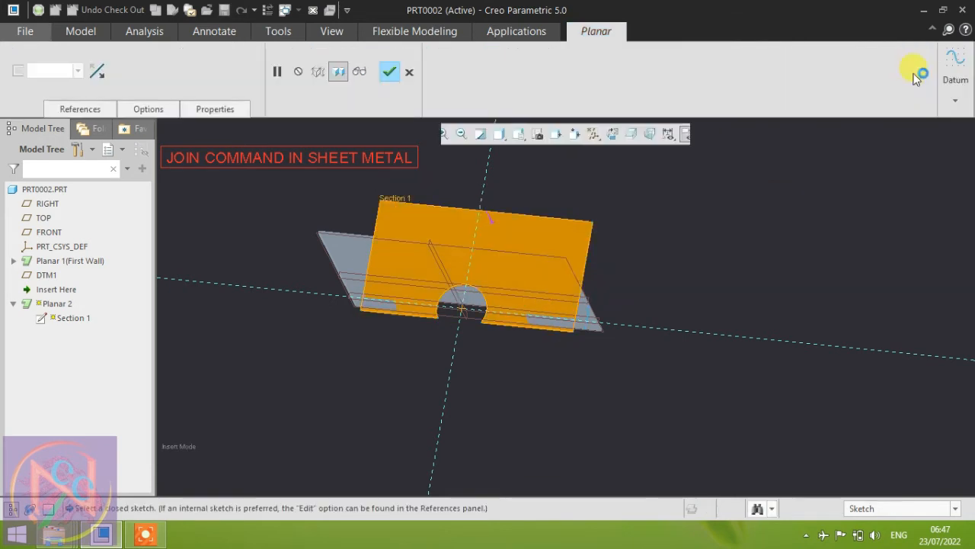
click(390, 72)
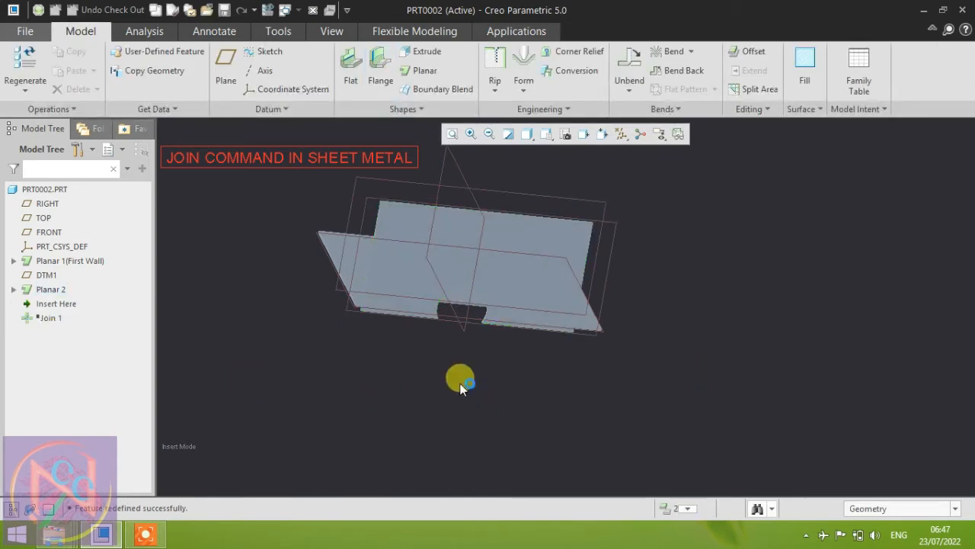
Roll the model back before Planar 2 and forward past it again to compare the distinct-piece indicator.
drag(48, 305, 47, 284)
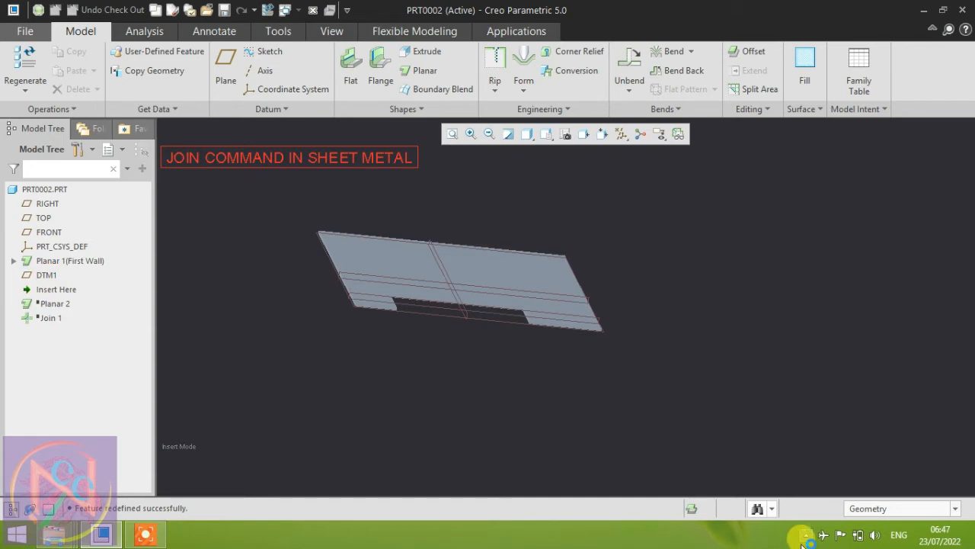
click(418, 401)
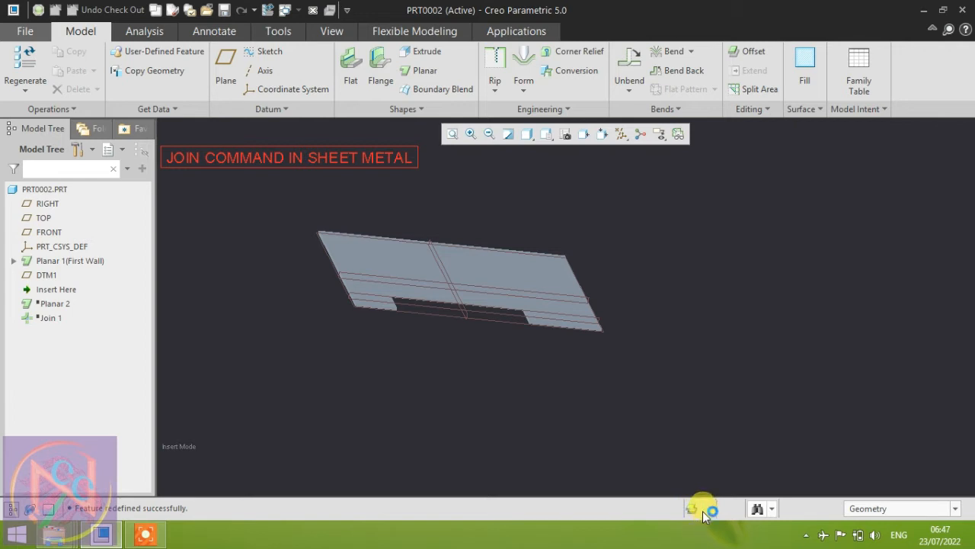
drag(69, 290, 59, 312)
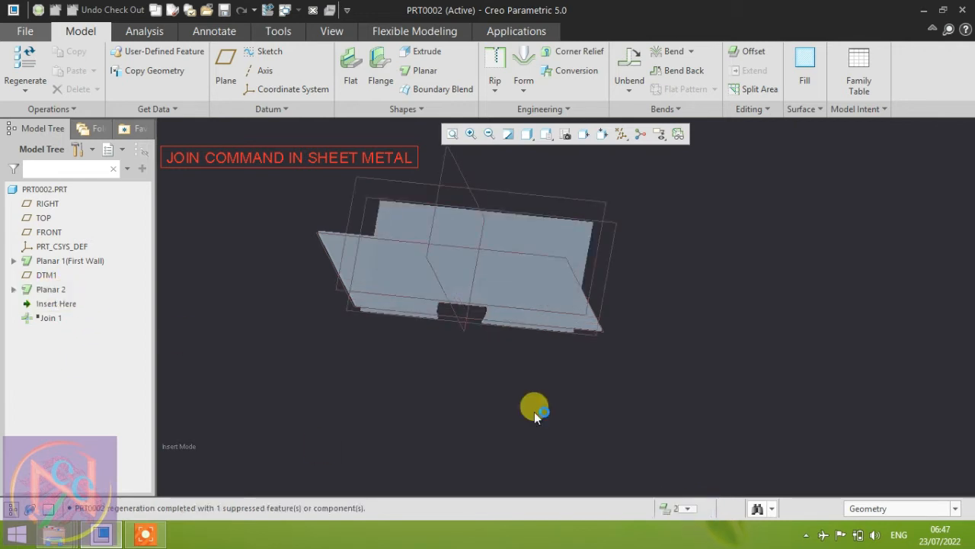
Highlight Distinct Piece 1 and Distinct Piece 2 in turn to check the separate sheet metal pieces.
click(689, 509)
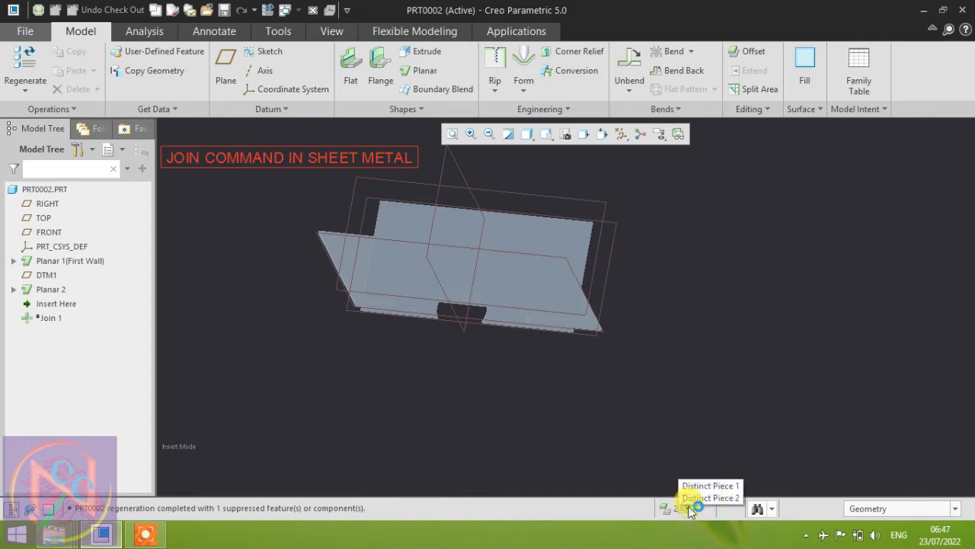
click(733, 486)
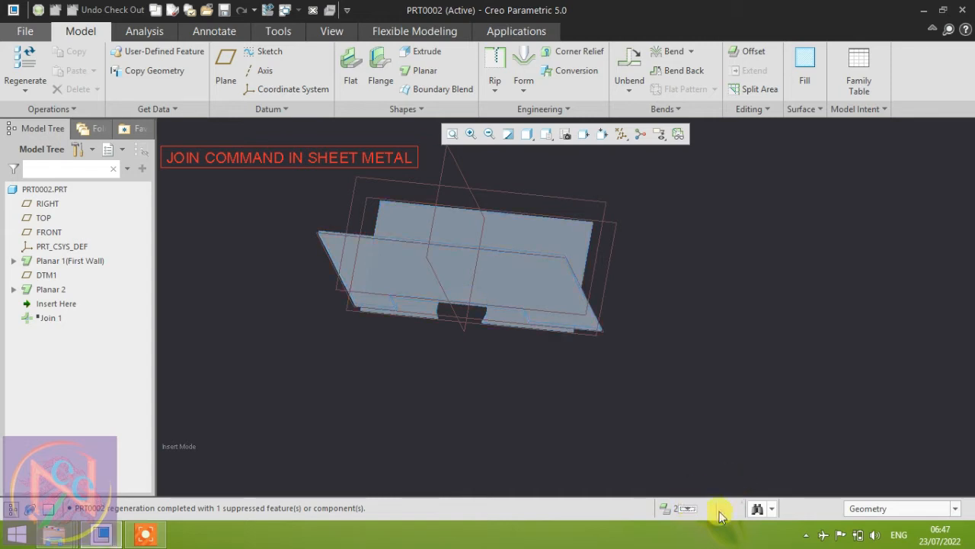
click(689, 509)
click(726, 499)
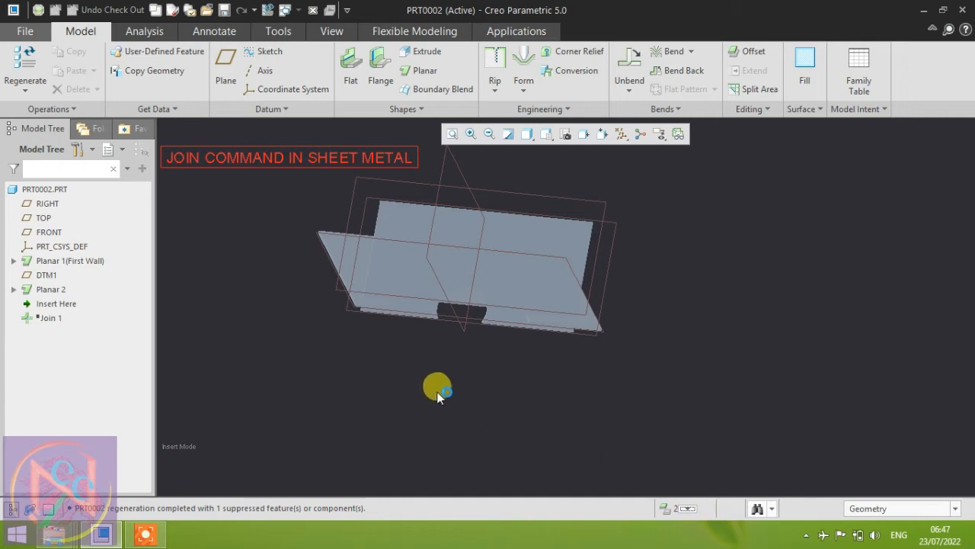
Move the insertion point after Join 1 to restore the join between the two planar walls.
mouse_move(439, 391)
middle_down()
mouse_move(479, 403)
mouse_move(444, 226)
mouse_move(407, 312)
mouse_move(470, 340)
mouse_move(403, 330)
mouse_move(594, 360)
middle_up()
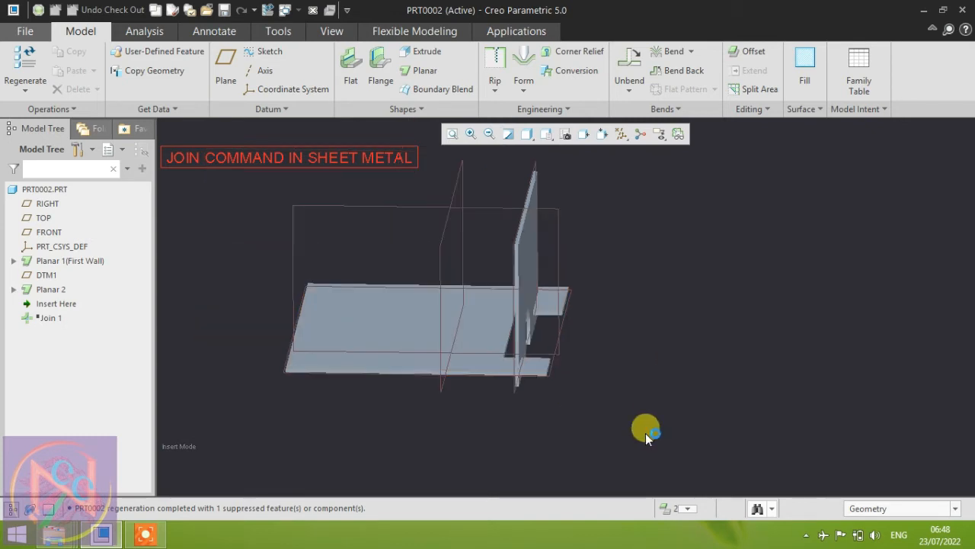
middle_drag(576, 329, 610, 338)
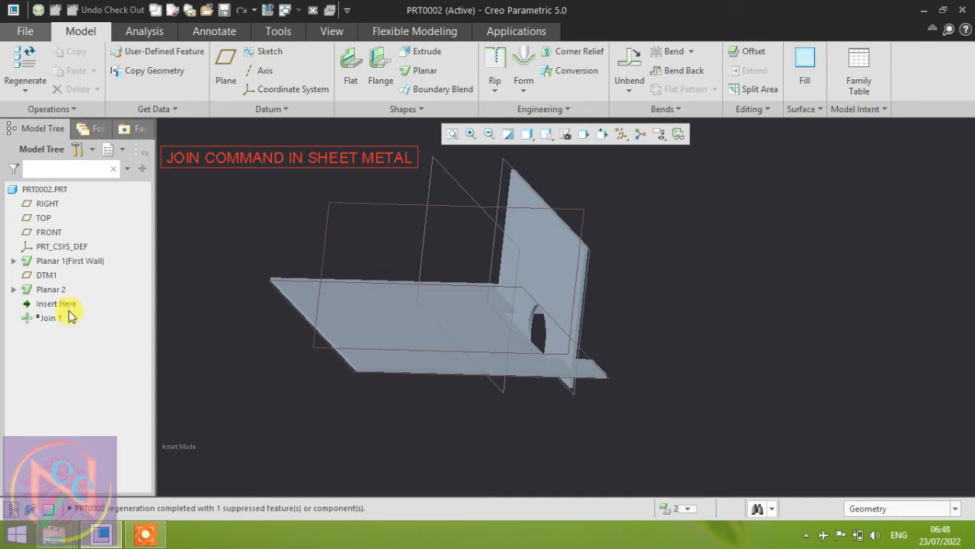
drag(62, 306, 60, 320)
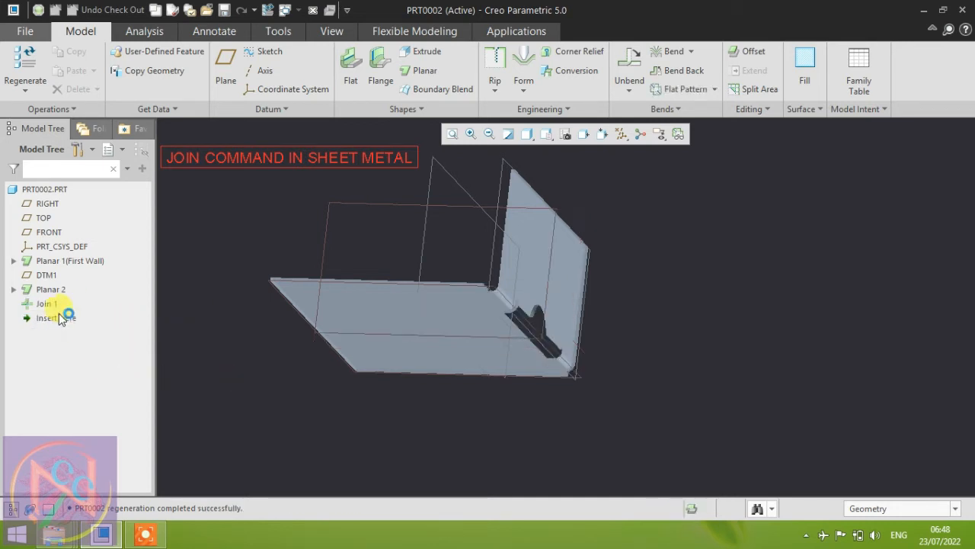
Open Join 1's definition to review the two wall surfaces it connects, and leave it without changes.
click(48, 304)
click(77, 239)
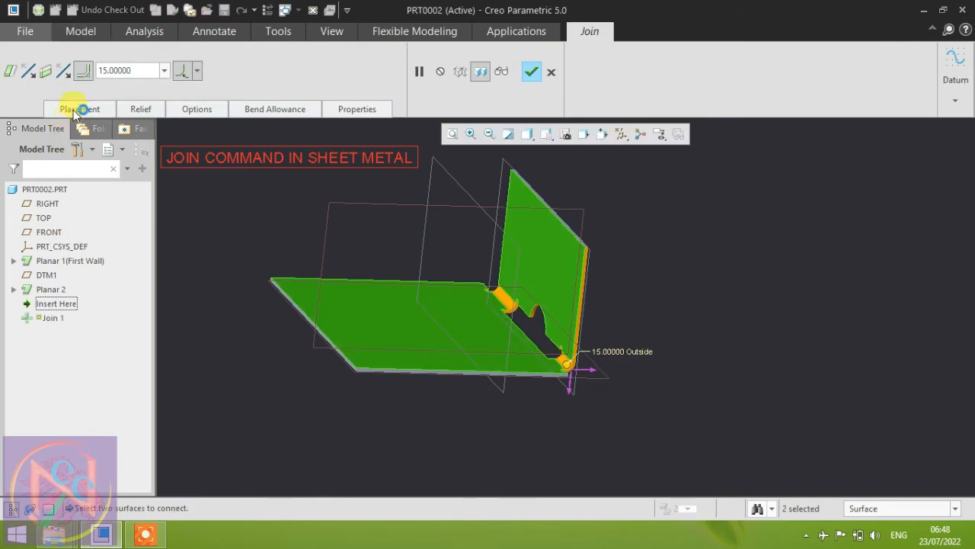
click(74, 111)
click(108, 159)
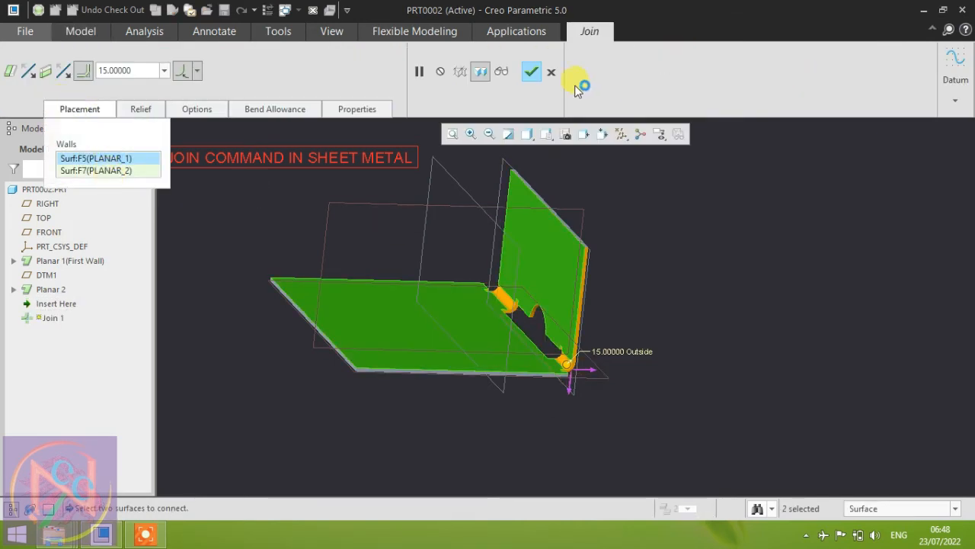
click(553, 72)
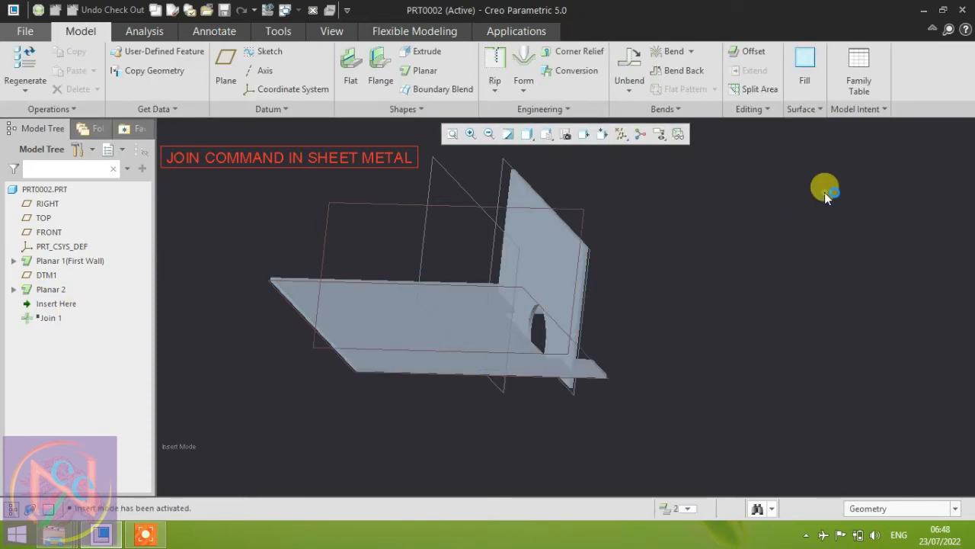
Start a new Join ahead of Join 1 and select the Planar 2 and Planar 1 surfaces as the walls to connect.
click(810, 110)
click(762, 109)
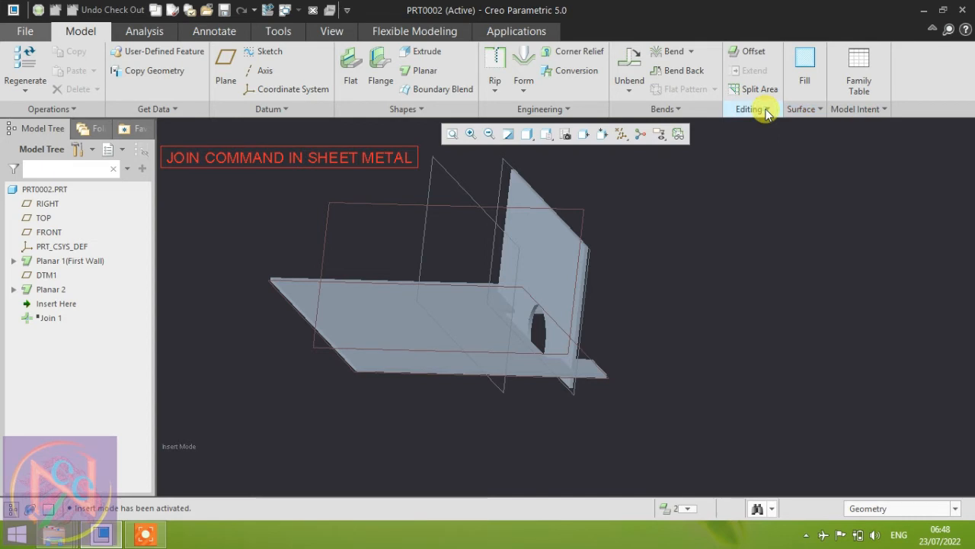
click(762, 109)
click(762, 143)
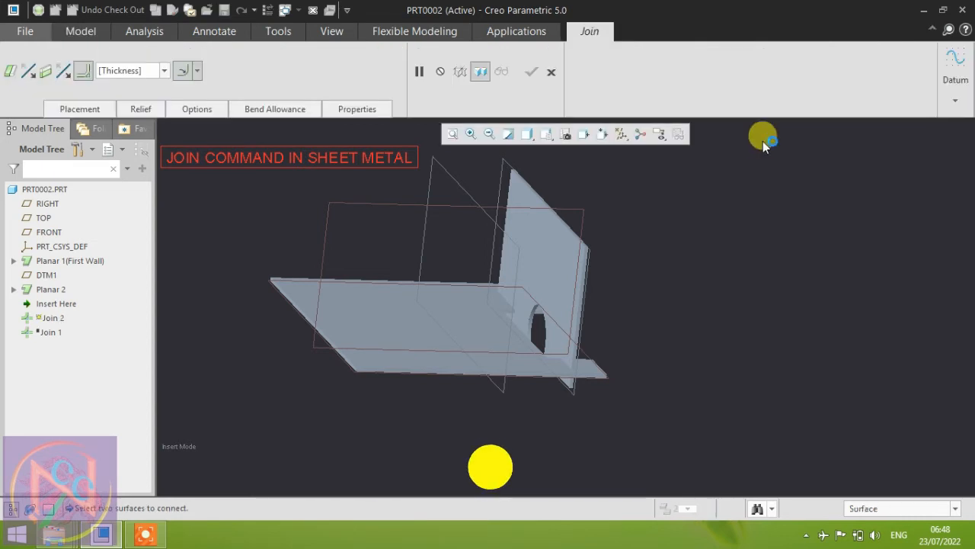
click(76, 109)
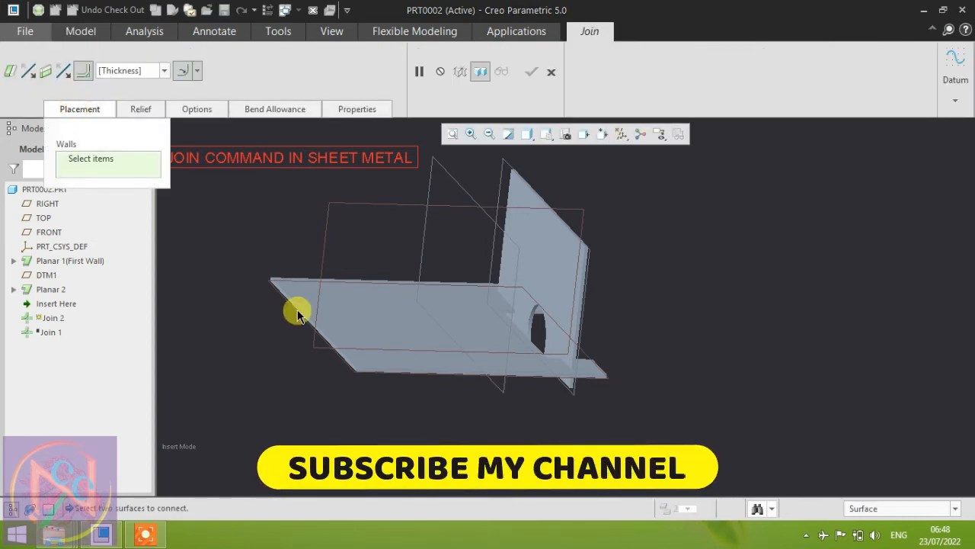
click(471, 312)
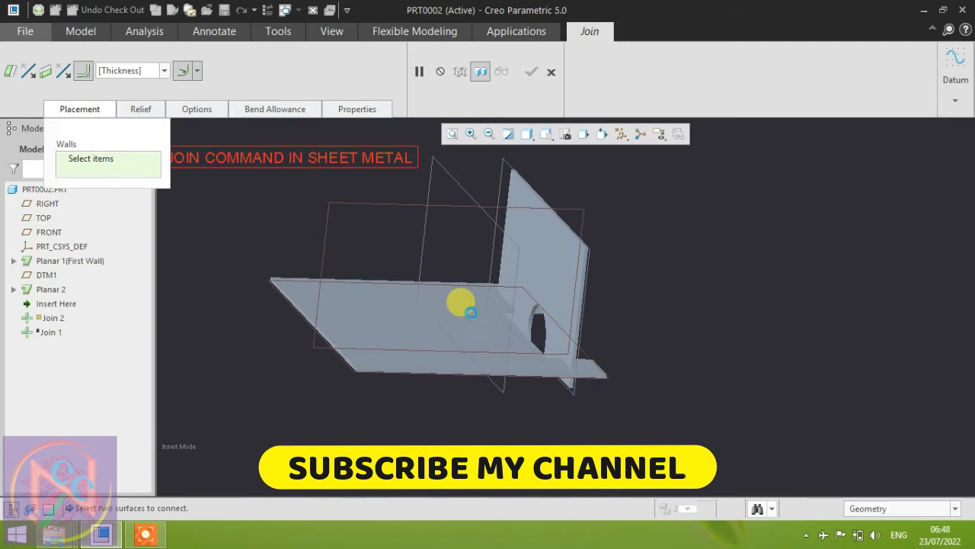
click(551, 272)
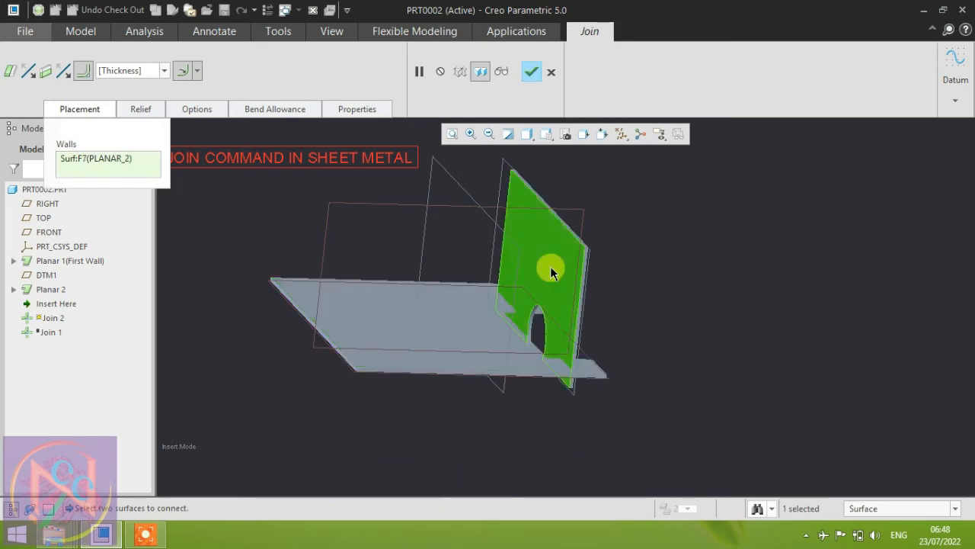
click(481, 324)
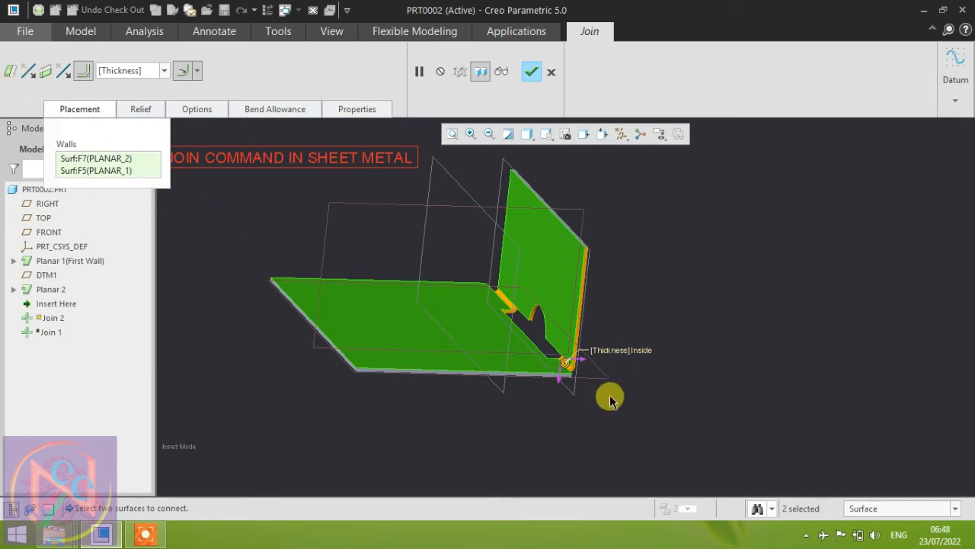
Flip the sides of the walls that the new join keeps, and return both walls to their original sides.
click(561, 386)
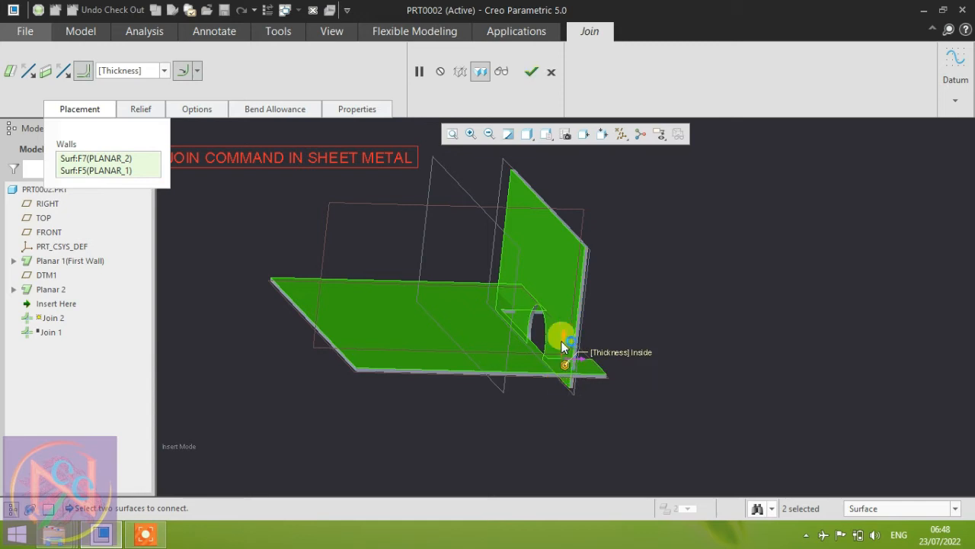
click(562, 344)
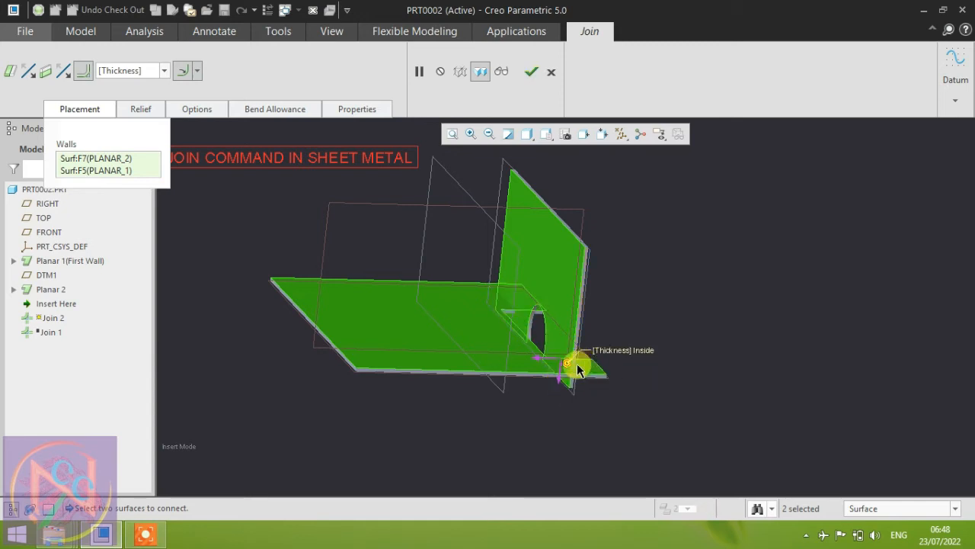
click(538, 354)
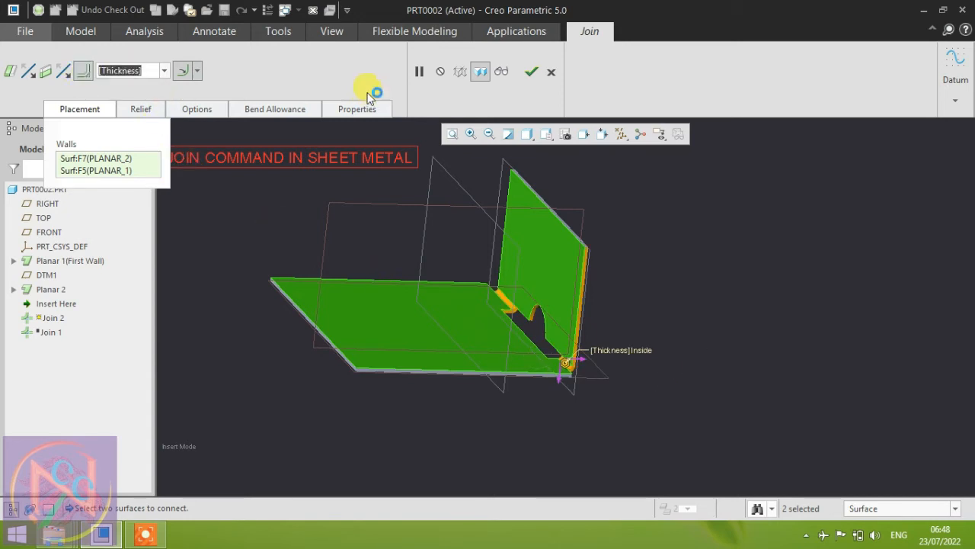
Set the inside bend radius of the new join to 5.
text(5)
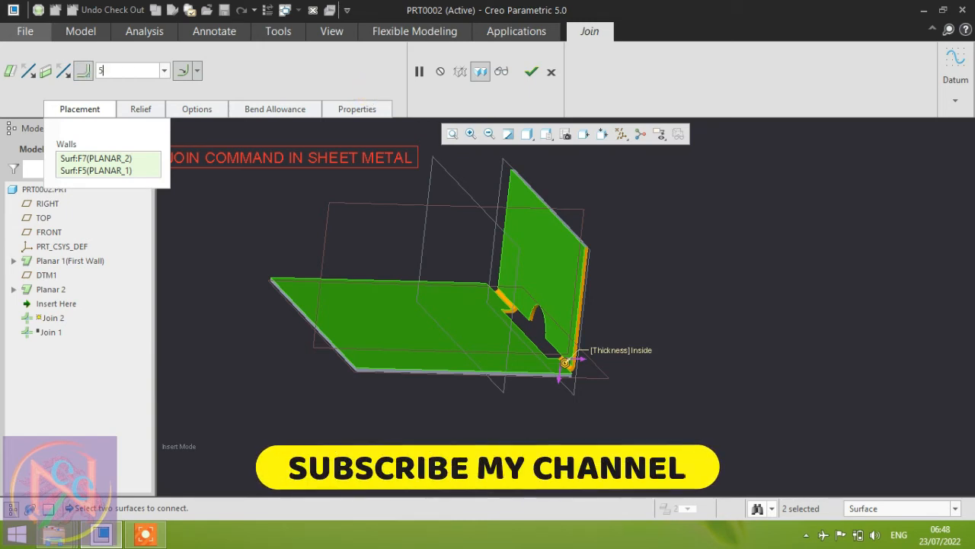
click(367, 91)
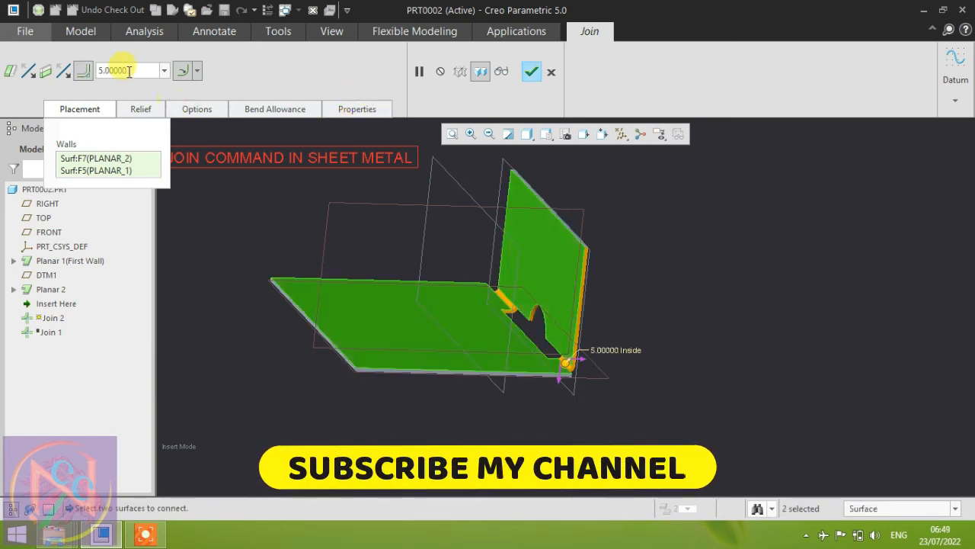
drag(129, 71, 83, 72)
click(746, 230)
scroll(535, 348, down, 3)
middle_drag(536, 349, 588, 367)
scroll(525, 405, up, 3)
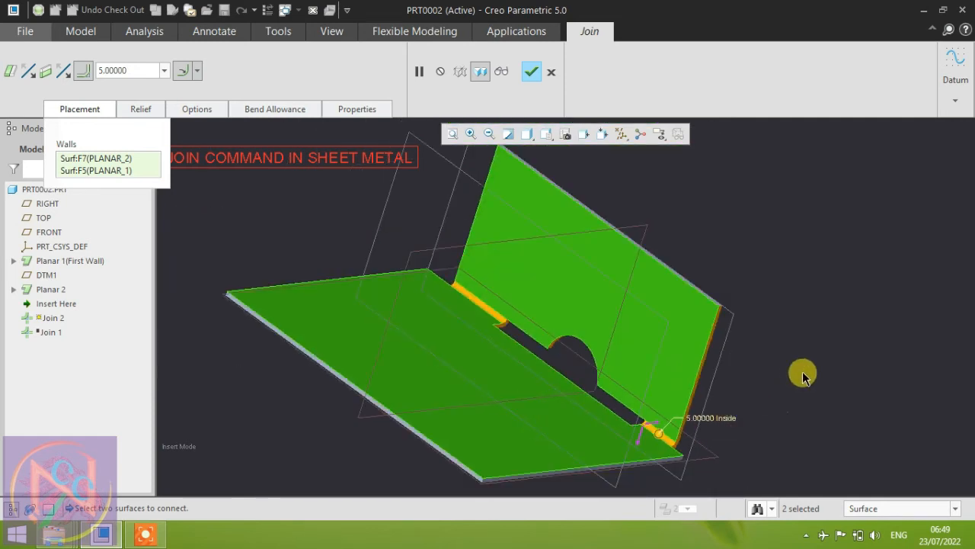
Change the join's bend relief type to Rectangular and set its first depth to Blind with a value of 5.
click(153, 113)
click(183, 146)
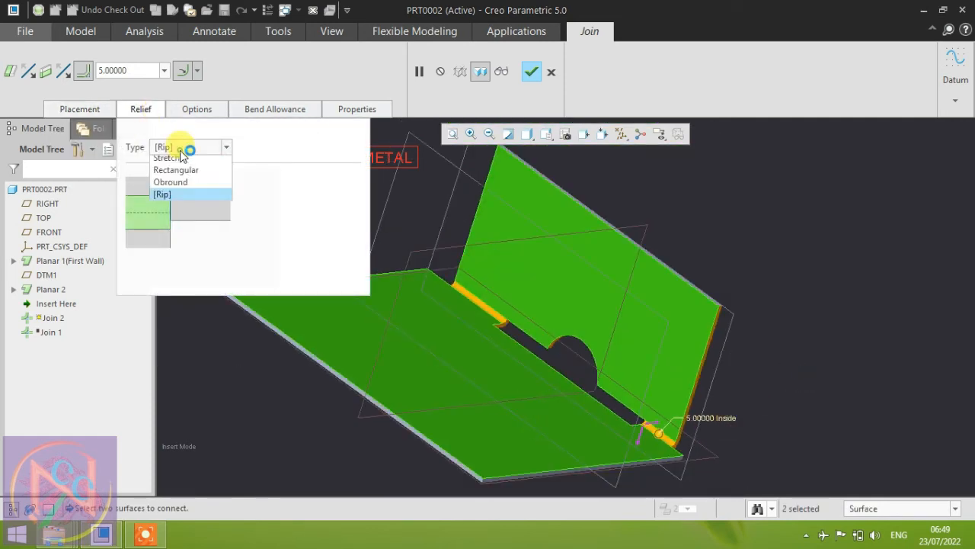
click(192, 198)
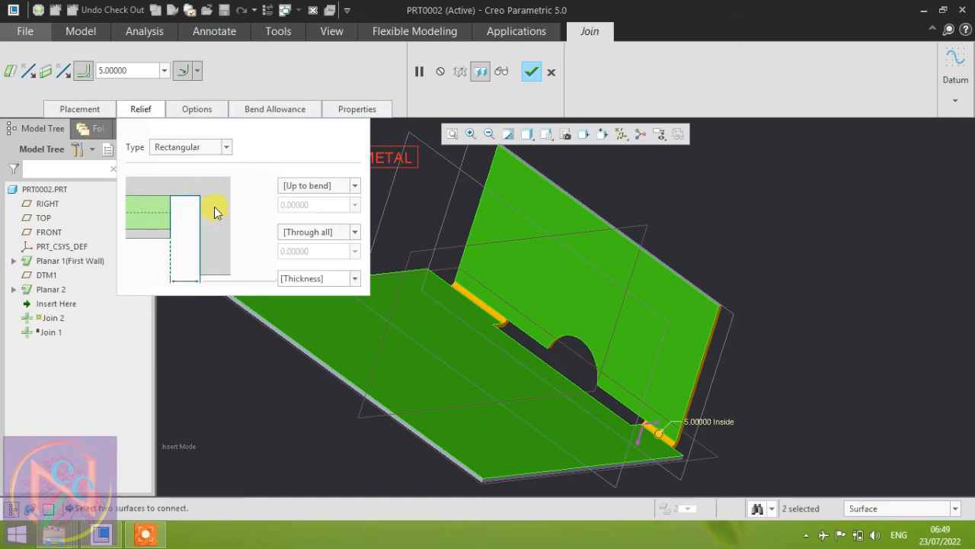
click(356, 186)
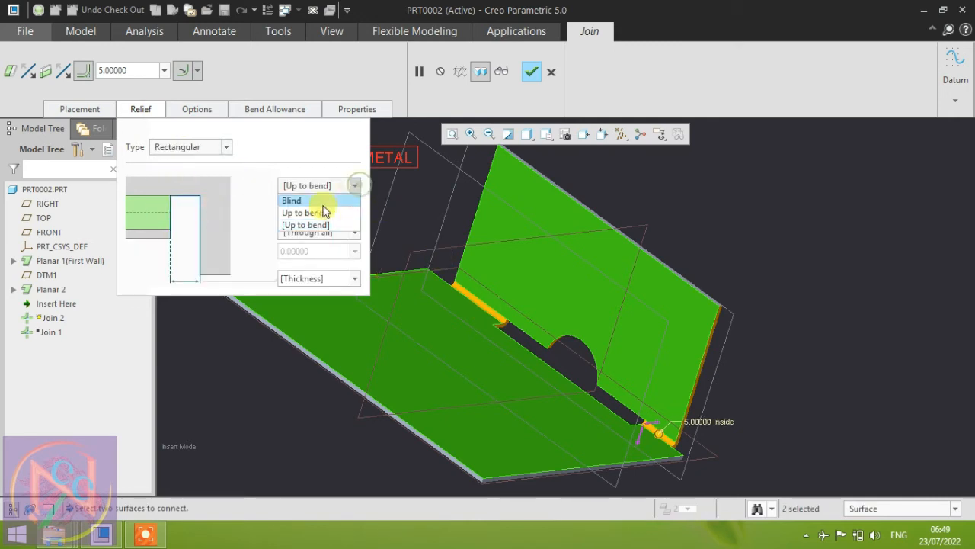
click(311, 200)
drag(320, 204, 284, 206)
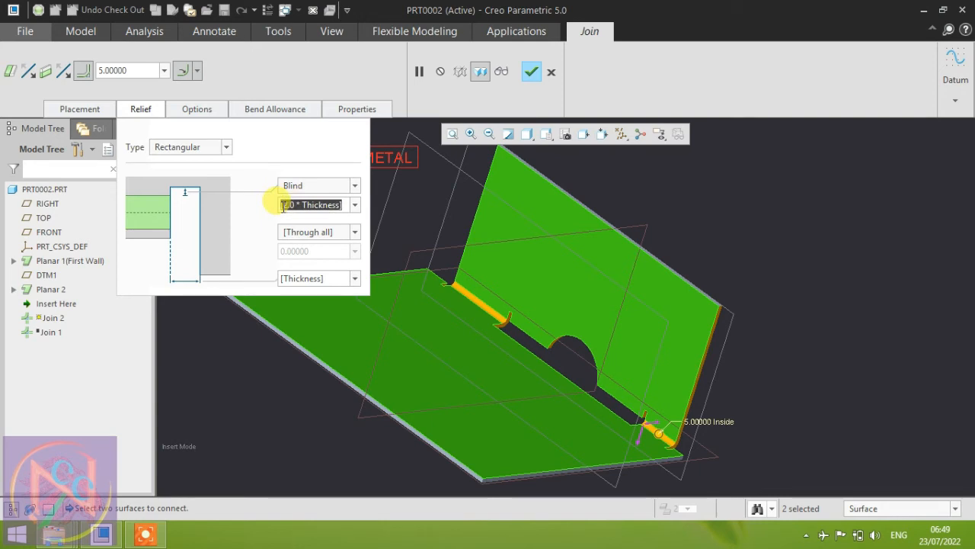
text(5)
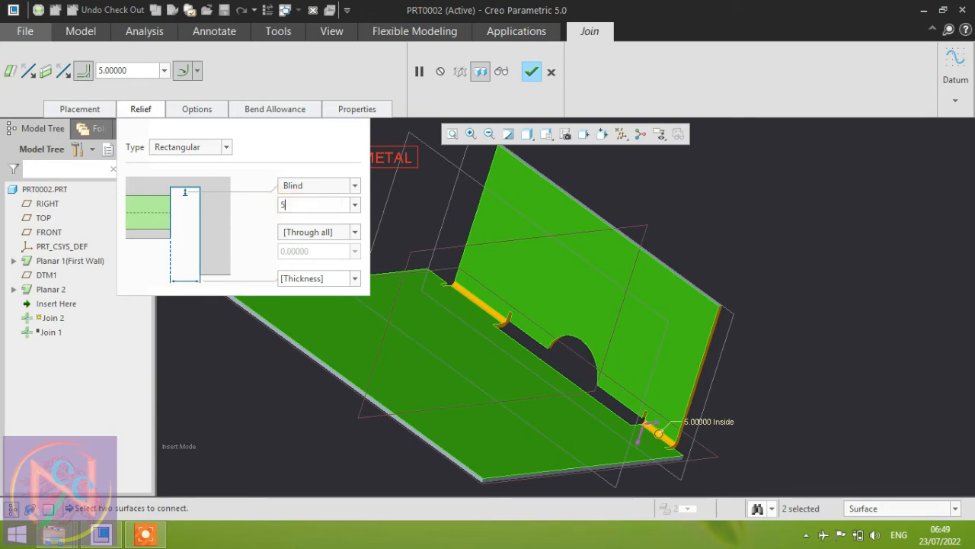
key(Return)
Set the rectangular relief's second depth to Blind with a value of 6, and its width to 3.
click(306, 231)
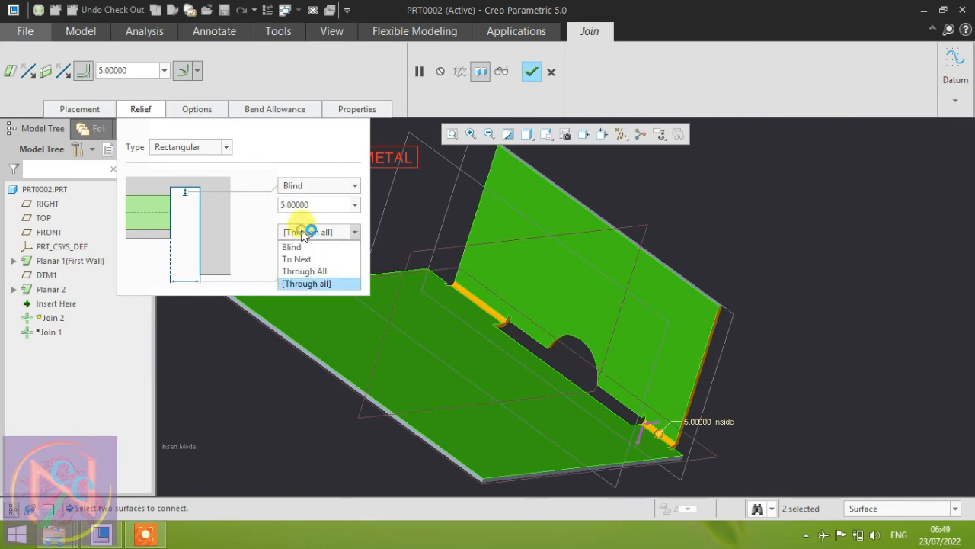
click(304, 234)
click(297, 234)
click(308, 246)
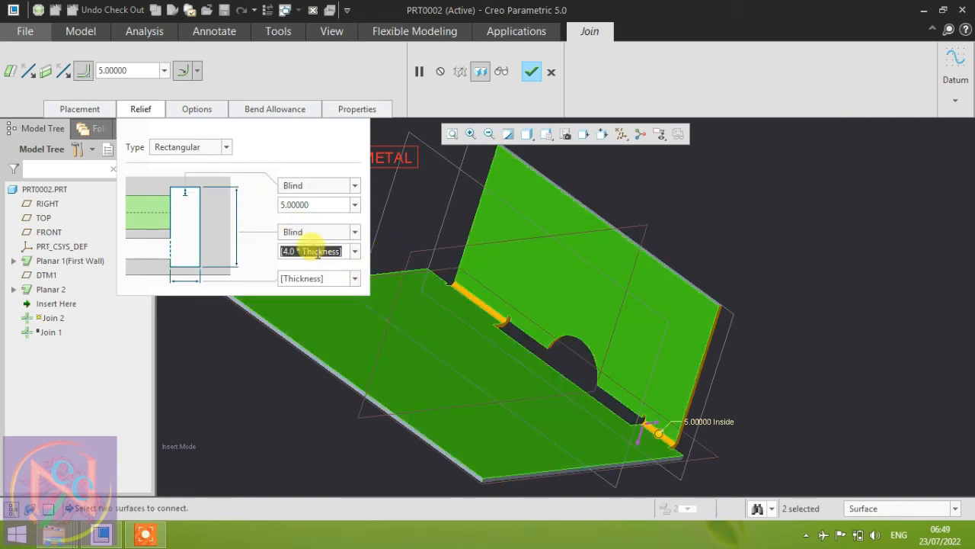
text(6)
key(Return)
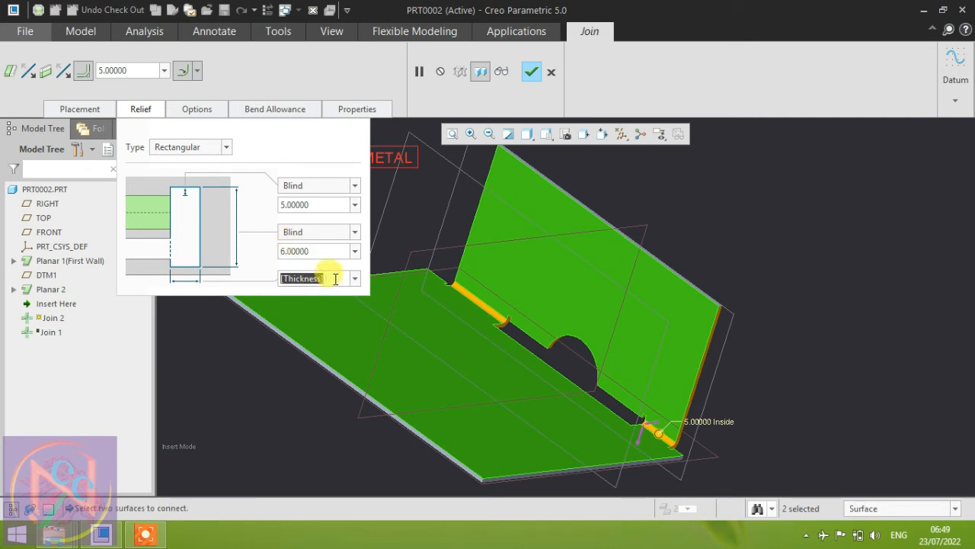
text(3)
key(Return)
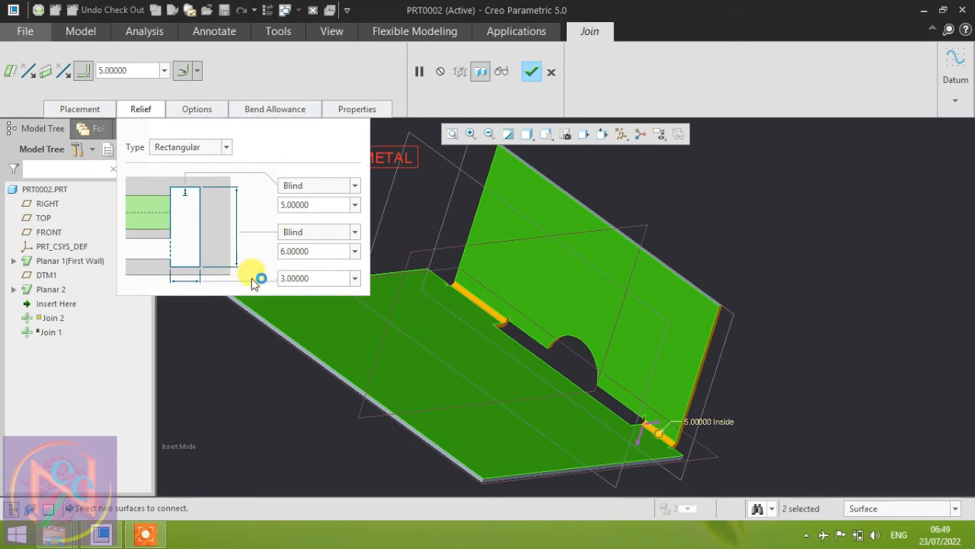
Examine the rectangular relief cuts at the ends of the bend segments from several angles.
scroll(491, 335, up, 6)
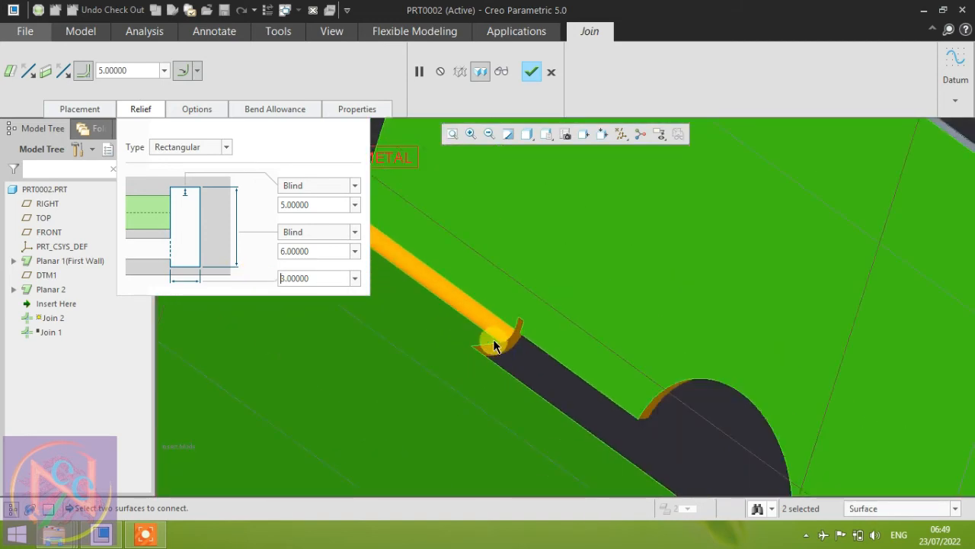
scroll(503, 348, down, 6)
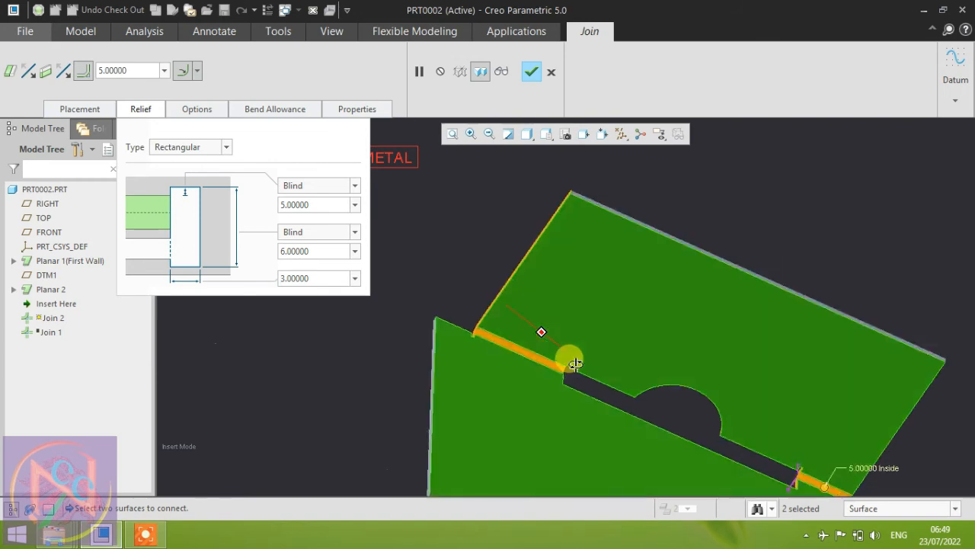
scroll(480, 286, down, 2)
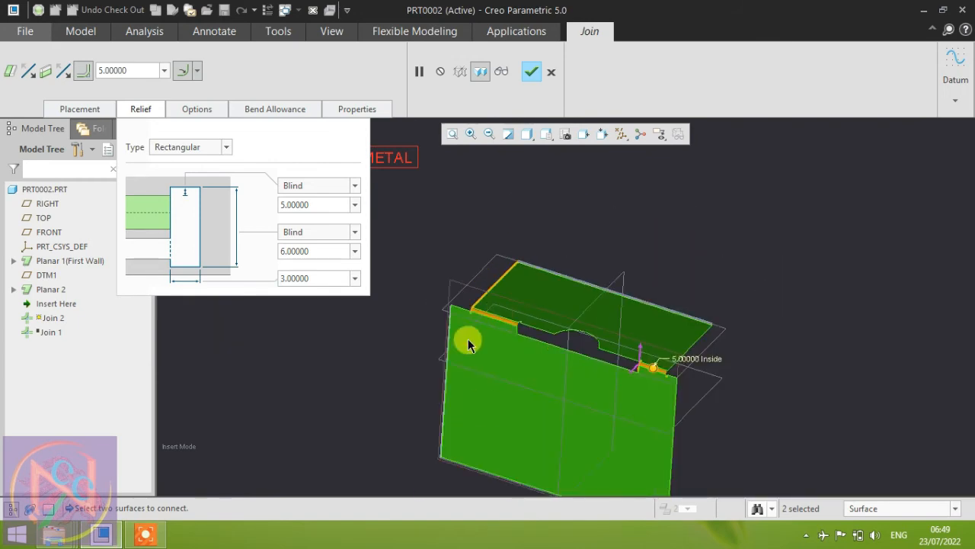
scroll(465, 335, up, 6)
scroll(450, 314, down, 5)
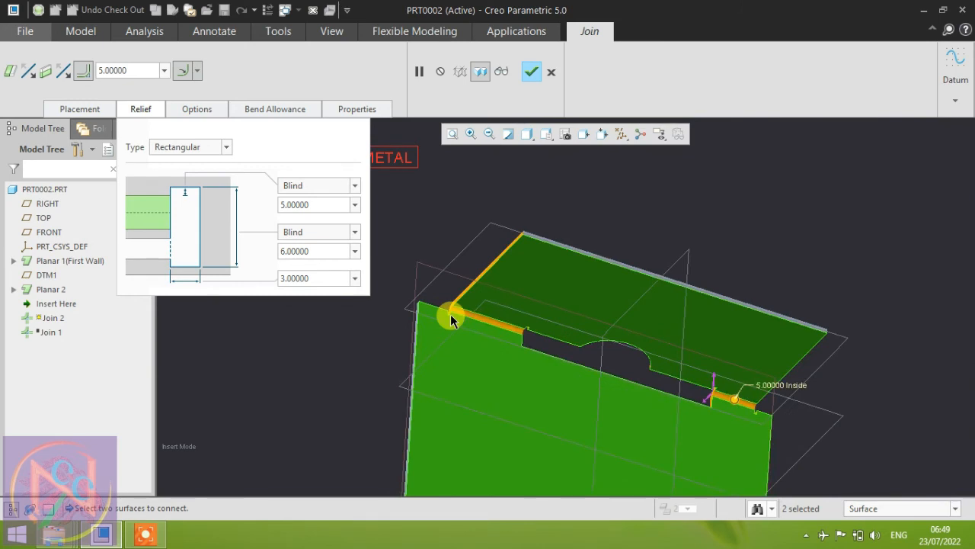
scroll(861, 362, up, 1)
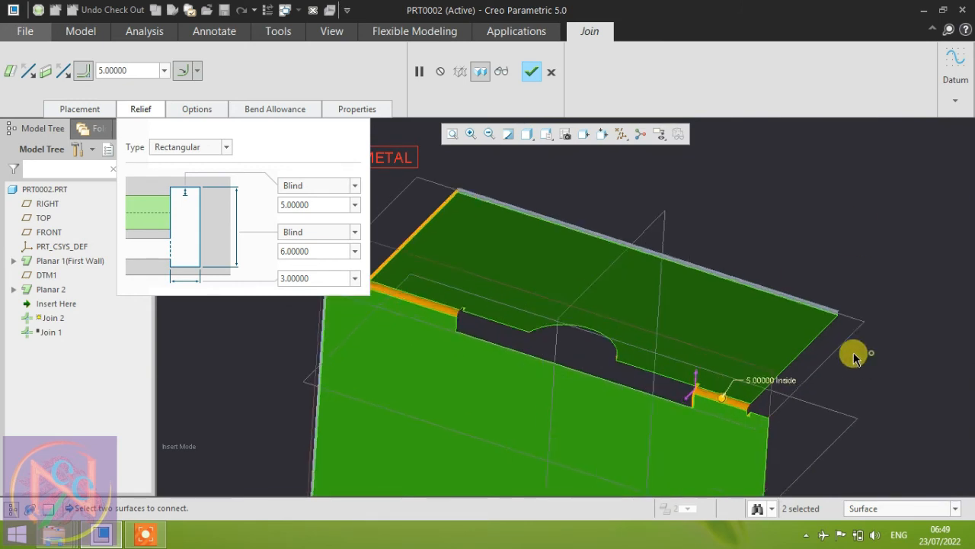
Enable trimming along the intersection line, and switch the nonintersecting geometry trim to Up to intersection line and back to Up to bend.
click(203, 111)
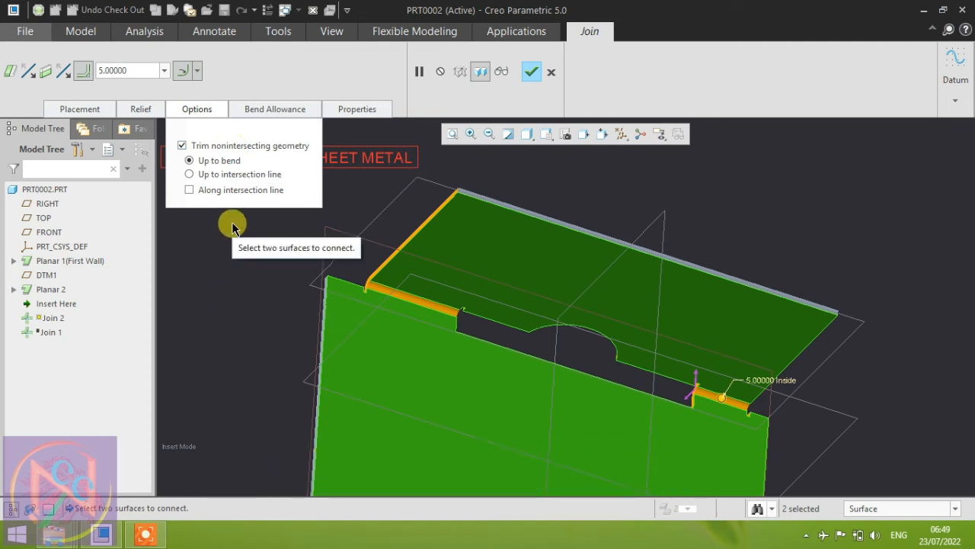
click(190, 174)
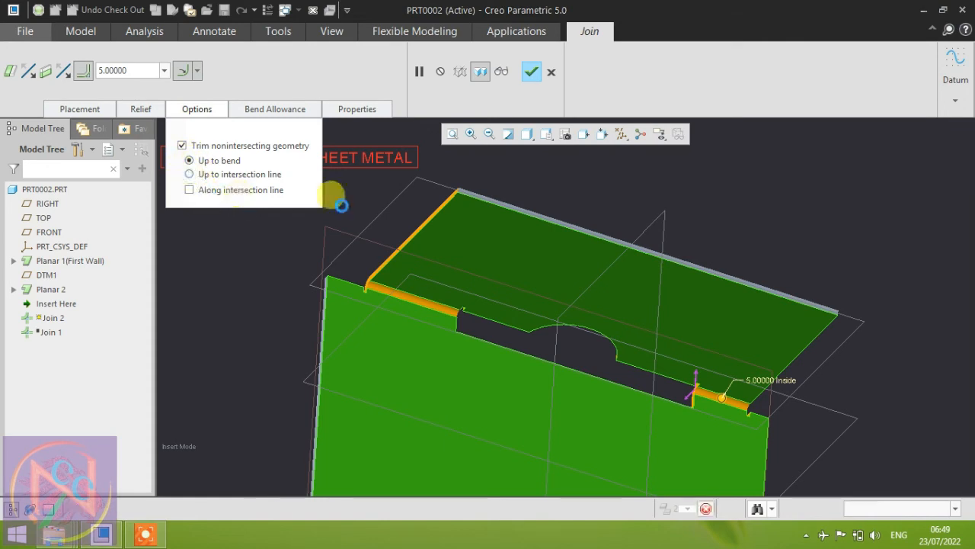
click(189, 190)
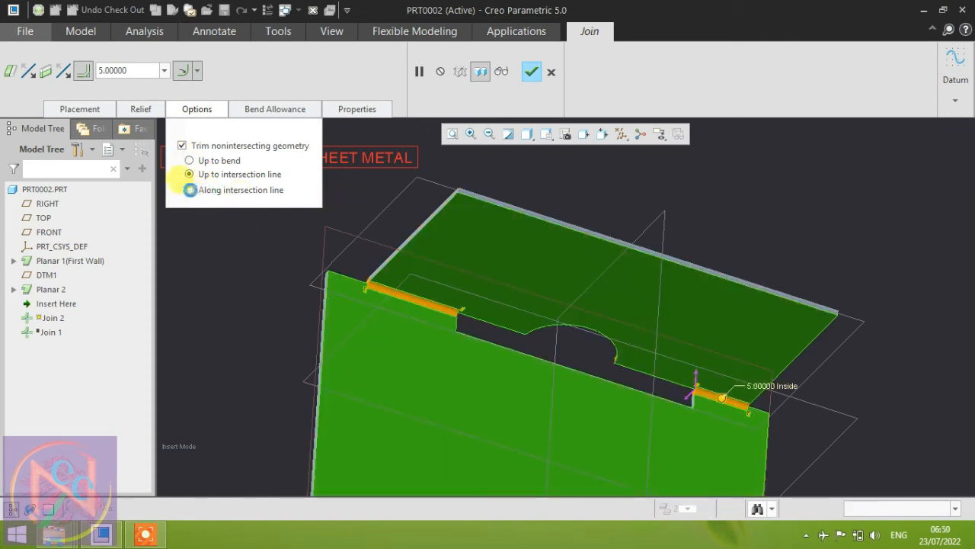
scroll(362, 291, down, 4)
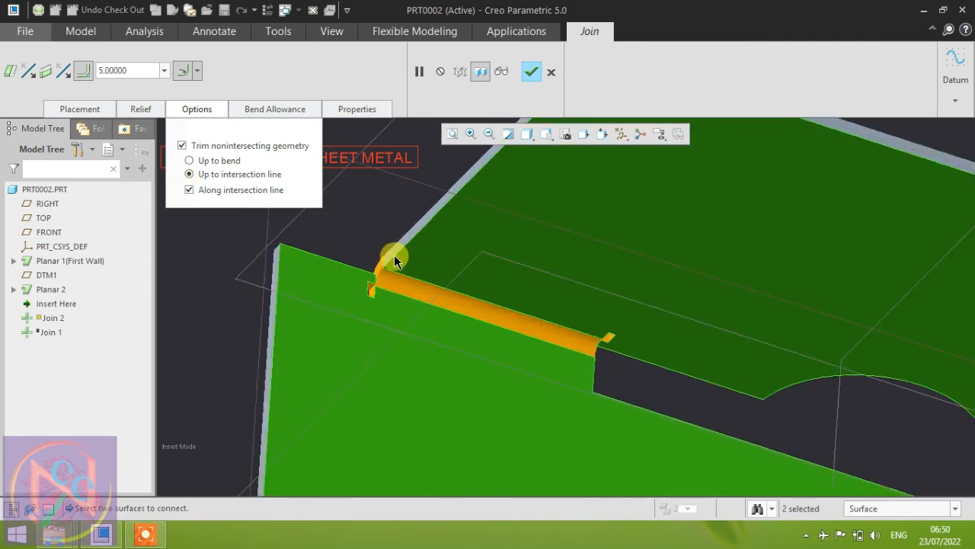
mouse_move(395, 257)
middle_down()
mouse_move(396, 283)
mouse_move(371, 272)
mouse_move(452, 289)
mouse_move(385, 268)
mouse_move(412, 276)
mouse_move(404, 271)
middle_up()
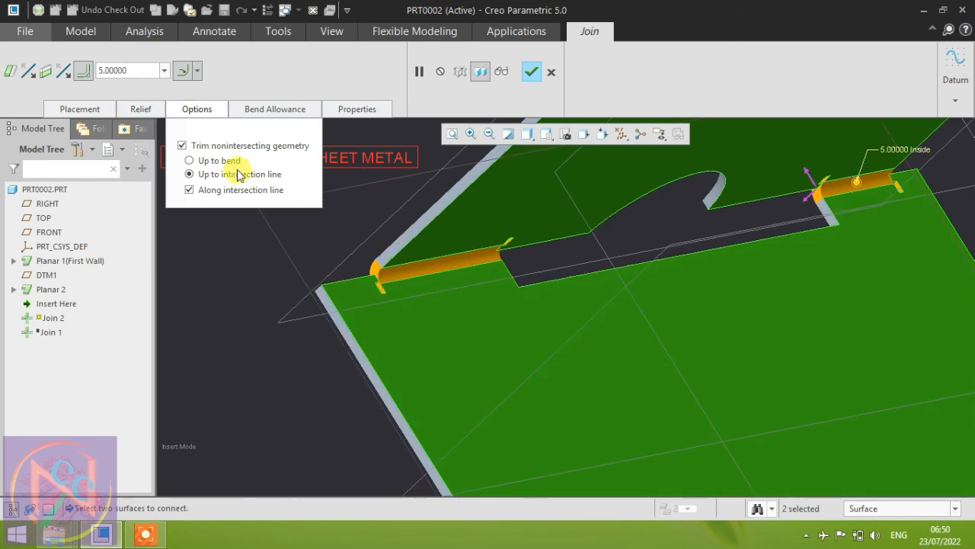
click(189, 161)
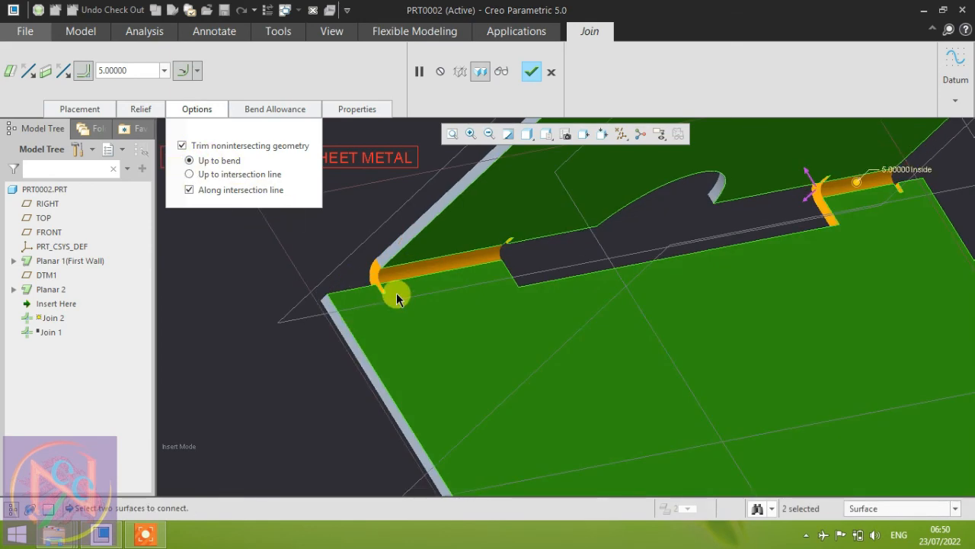
Turn trimming of the join's nonintersecting geometry off and back on to compare the effect on the two walls.
middle_drag(432, 286, 441, 320)
scroll(388, 264, down, 2)
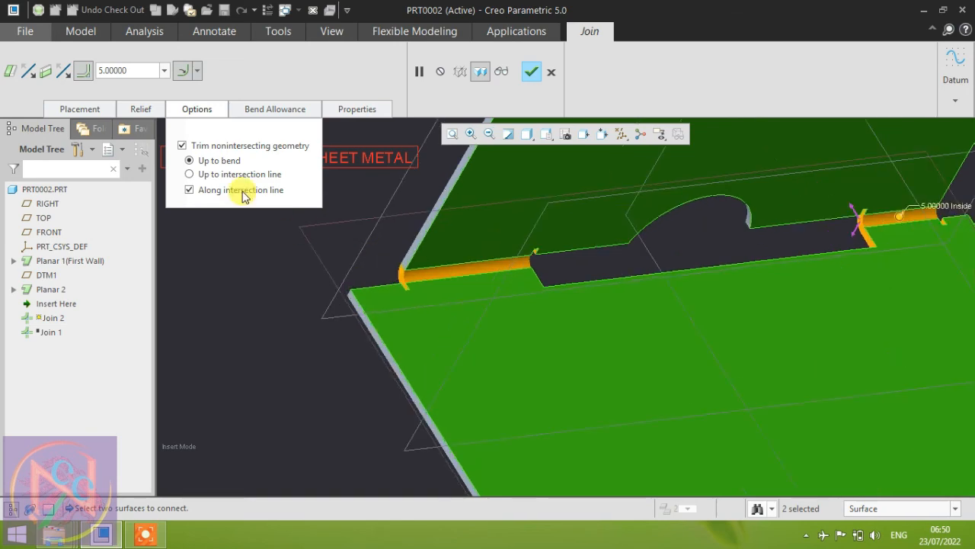
click(182, 145)
middle_drag(464, 330, 446, 342)
click(181, 144)
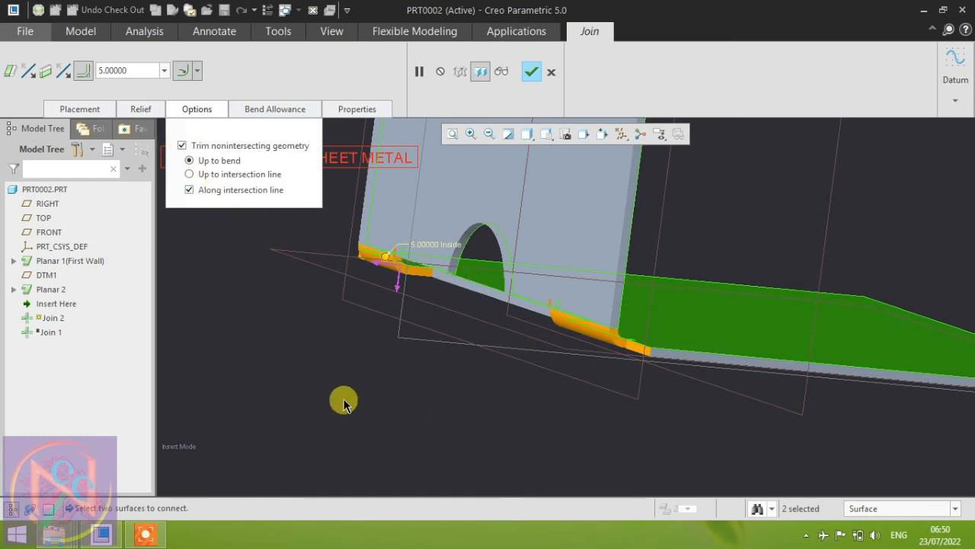
Review the join's bend allowance settings for the developed length calculation.
click(260, 108)
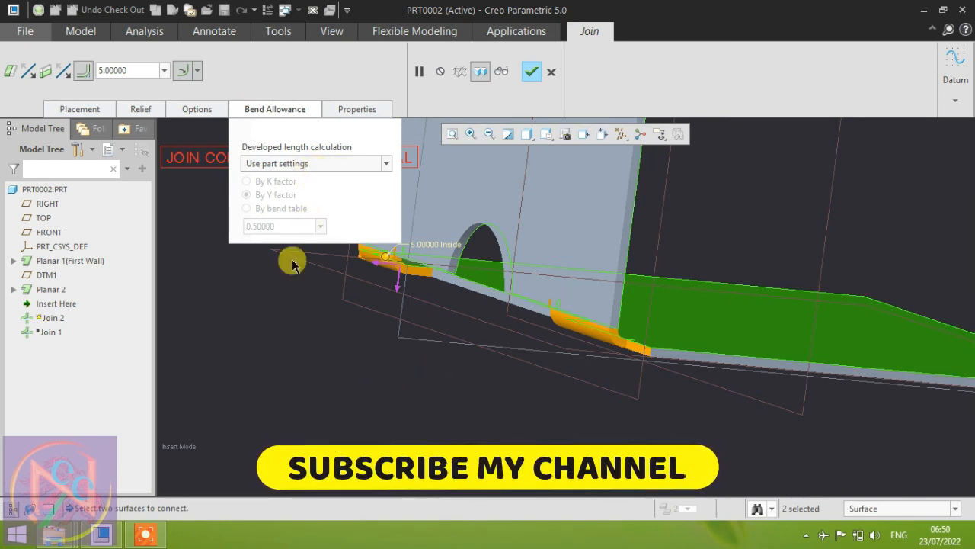
middle_drag(449, 403, 579, 257)
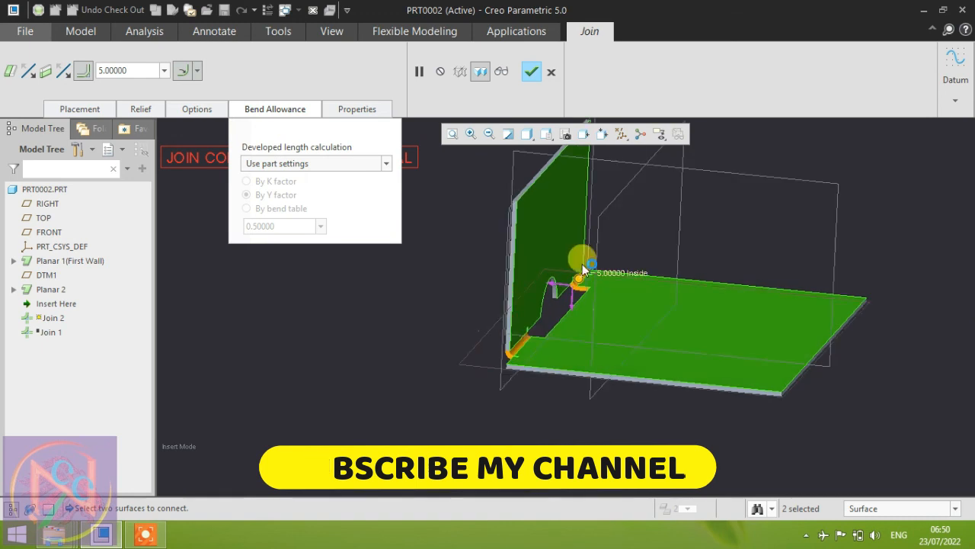
scroll(509, 318, down, 2)
Preview the join between the two planar walls, accept the feature and clear the selection.
click(500, 72)
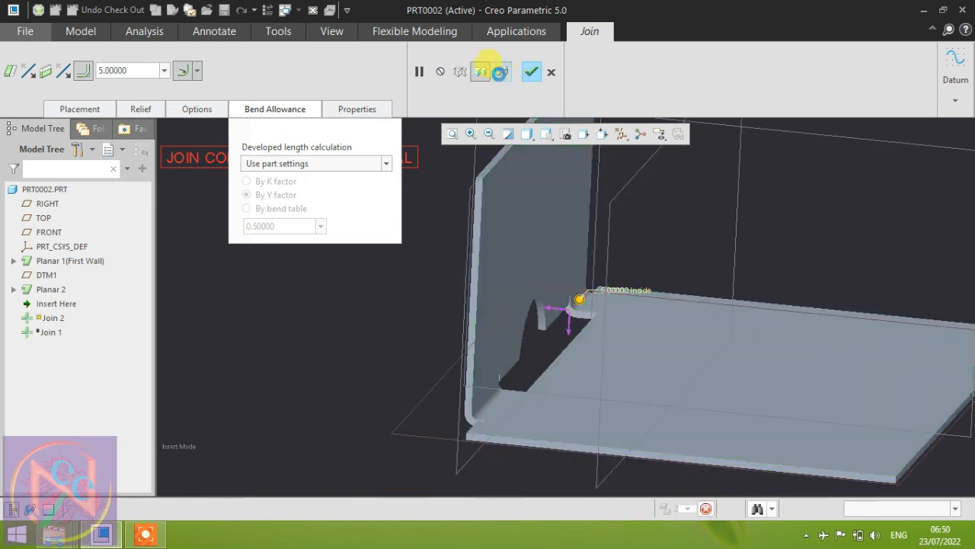
scroll(575, 314, down, 3)
scroll(525, 356, up, 3)
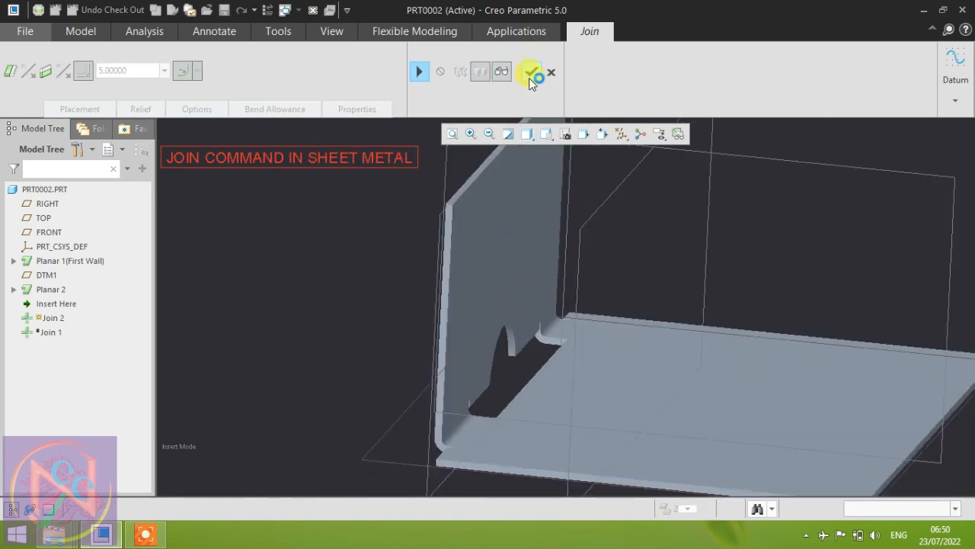
click(332, 276)
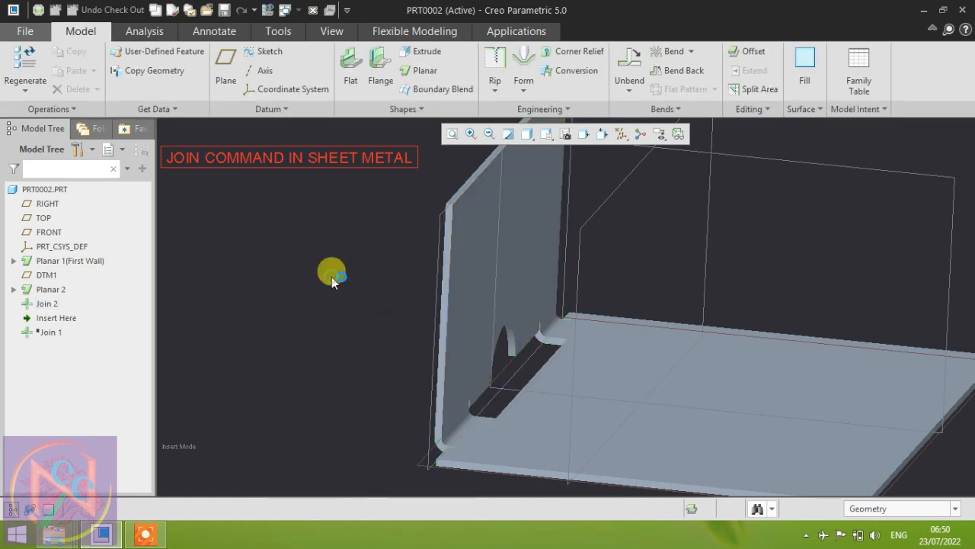
Examine the completed join and its relief cuts from several angles.
scroll(298, 287, up, 3)
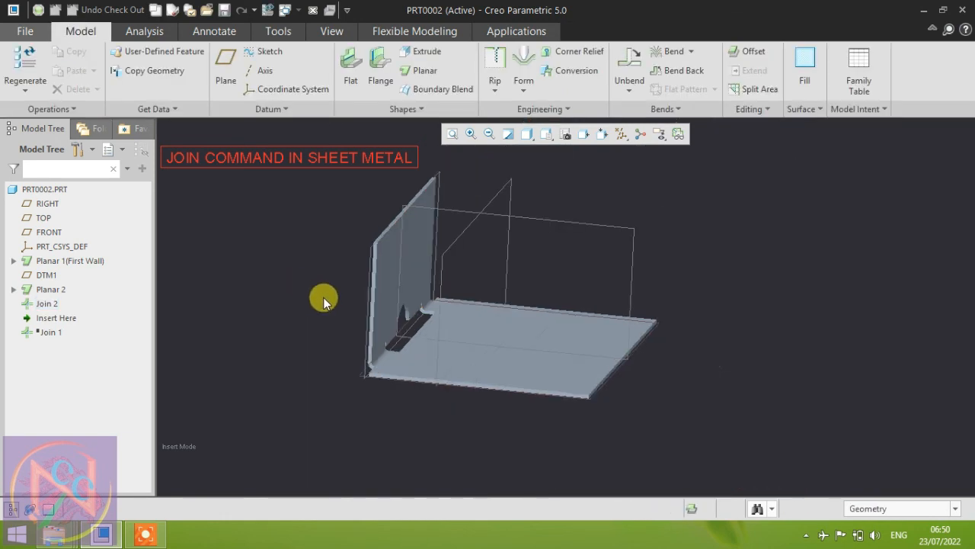
middle_drag(323, 298, 326, 284)
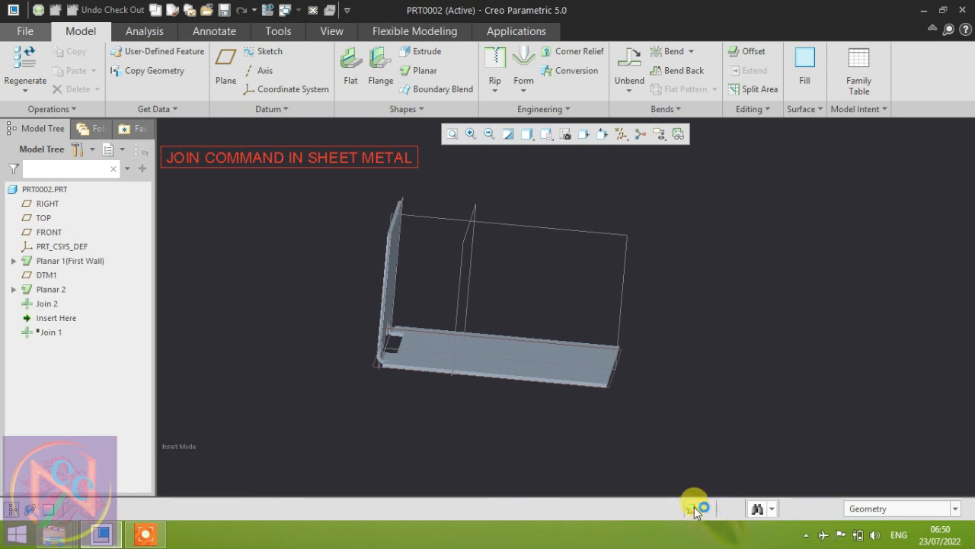
mouse_move(694, 507)
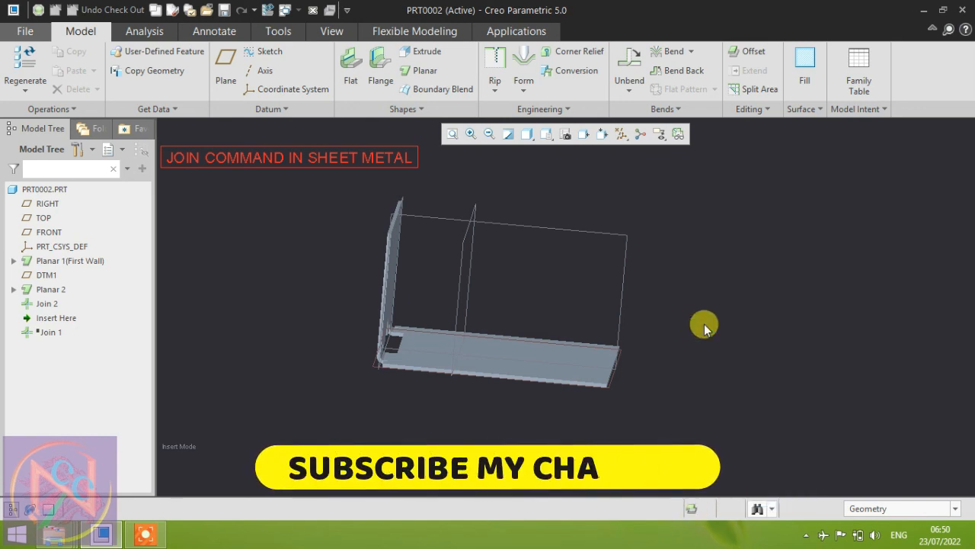
middle_drag(503, 386, 412, 336)
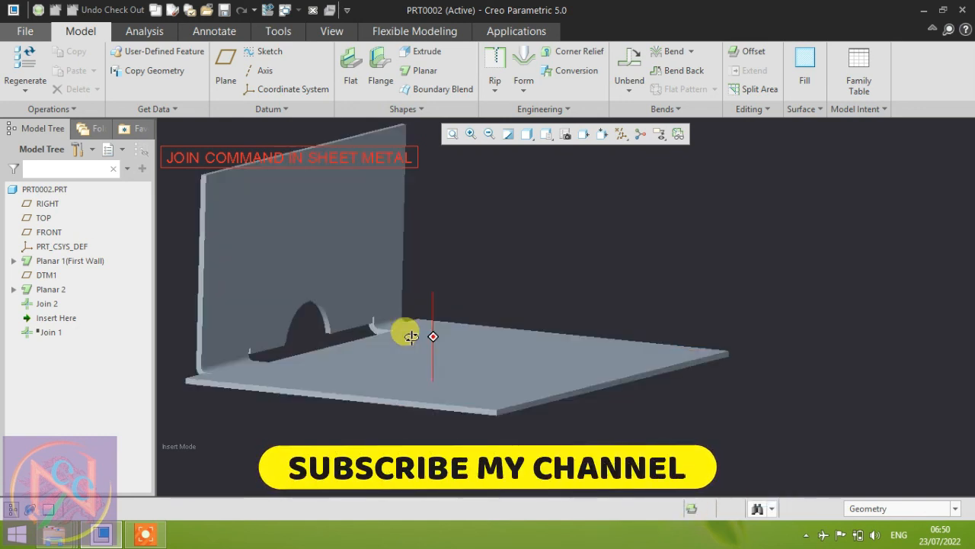
key(ctrl+d)
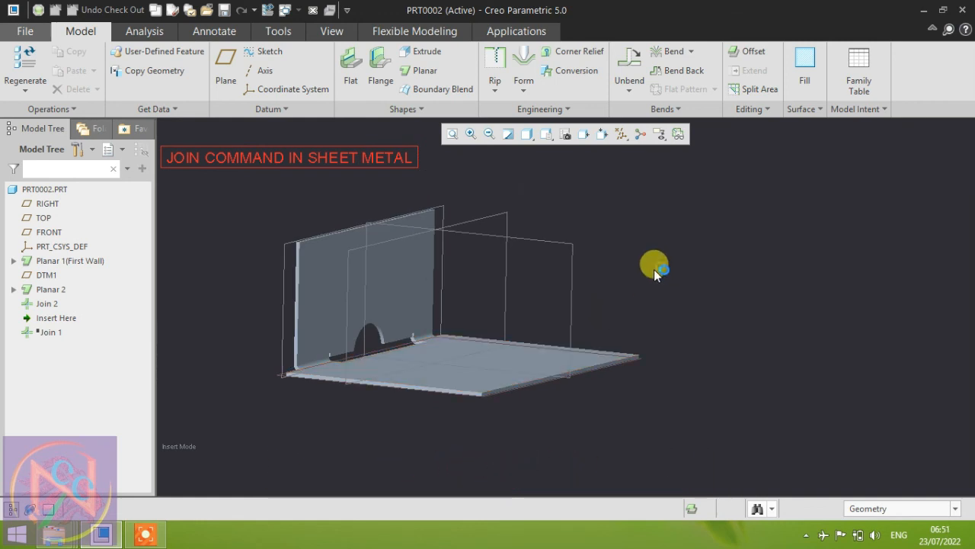